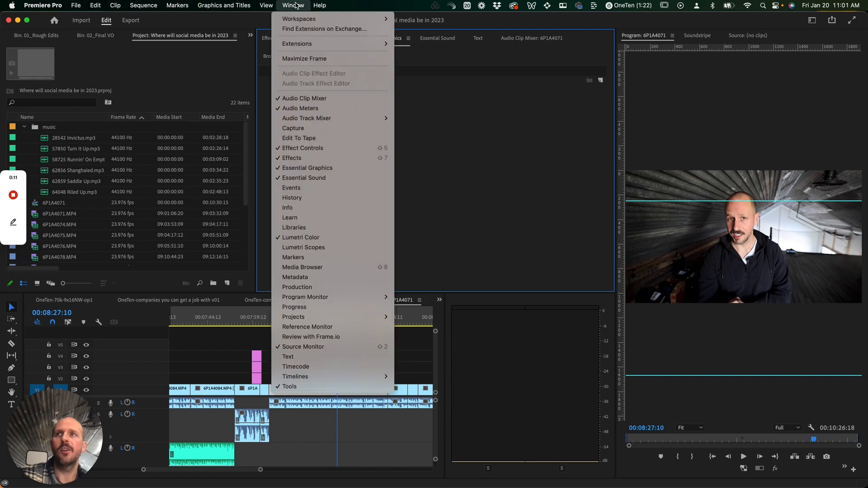
# Switch the window layout to the Color workspace.
pyautogui.moveTo(299, 21)
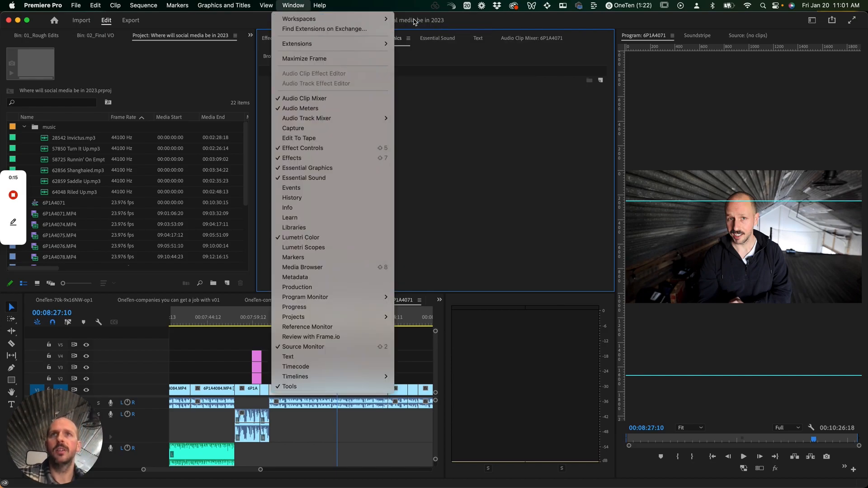
pyautogui.click(445, 18)
pyautogui.click(294, 5)
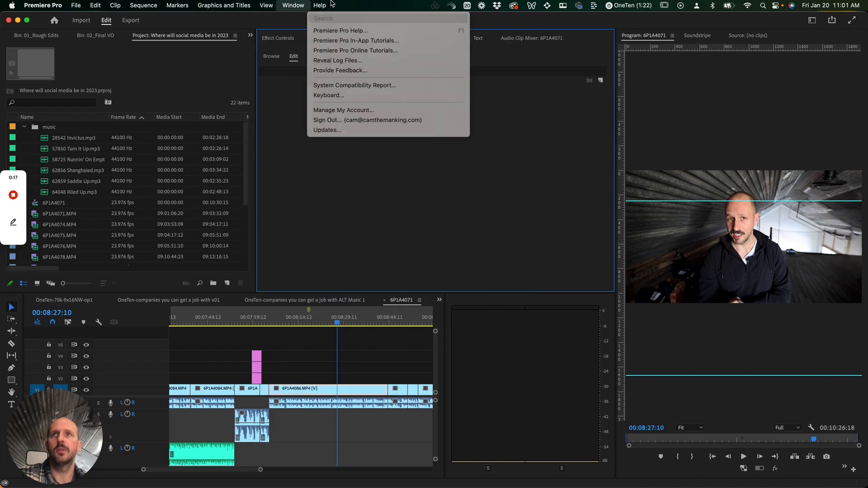
pyautogui.moveTo(301, 21)
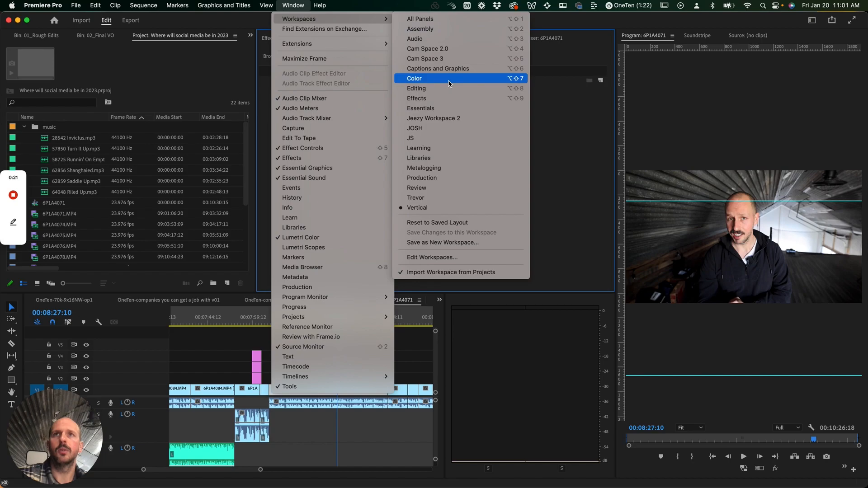
pyautogui.click(449, 82)
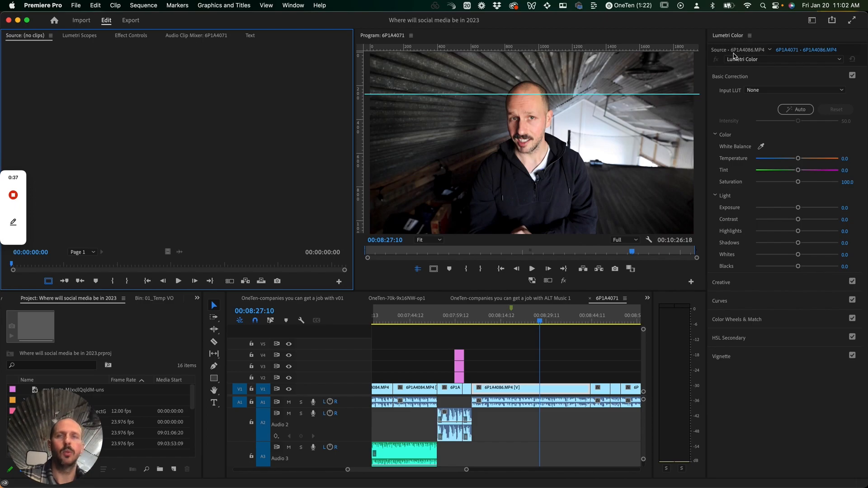
# Show the Lumetri Scopes and move the playhead to 00:08:25:12 so they display the frame's waveform.
pyautogui.click(79, 36)
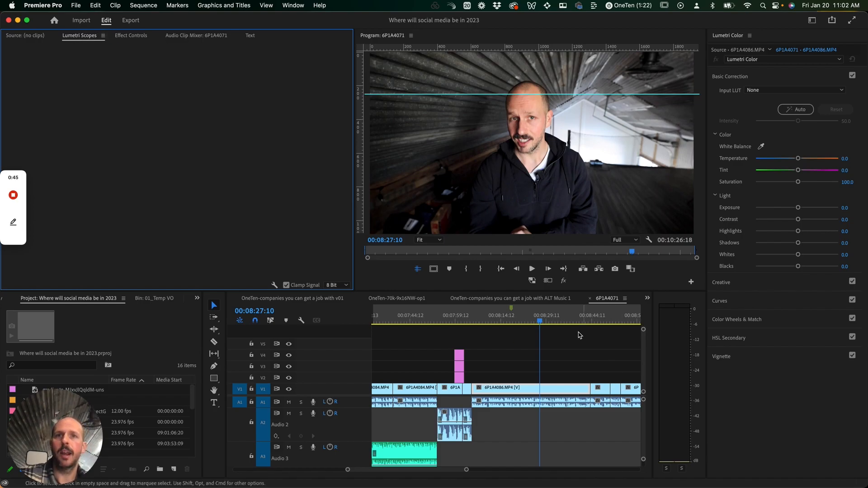
pyautogui.click(534, 316)
pyautogui.click(252, 202)
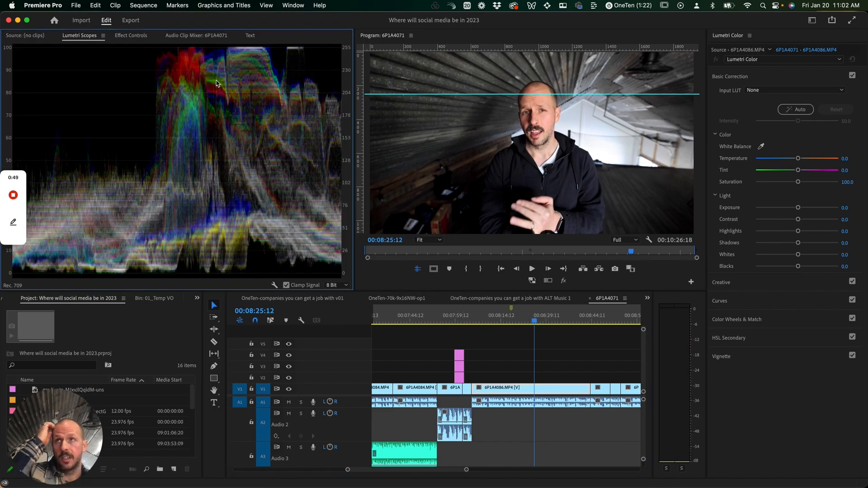
pyautogui.click(302, 5)
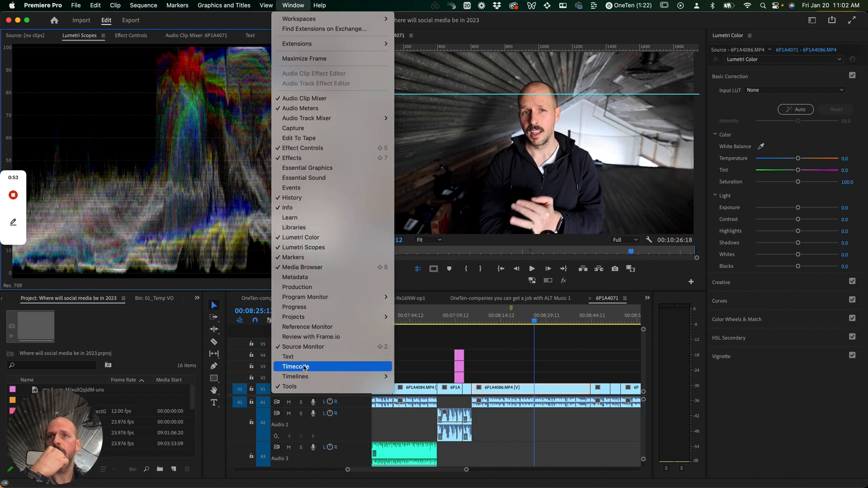
pyautogui.moveTo(314, 377)
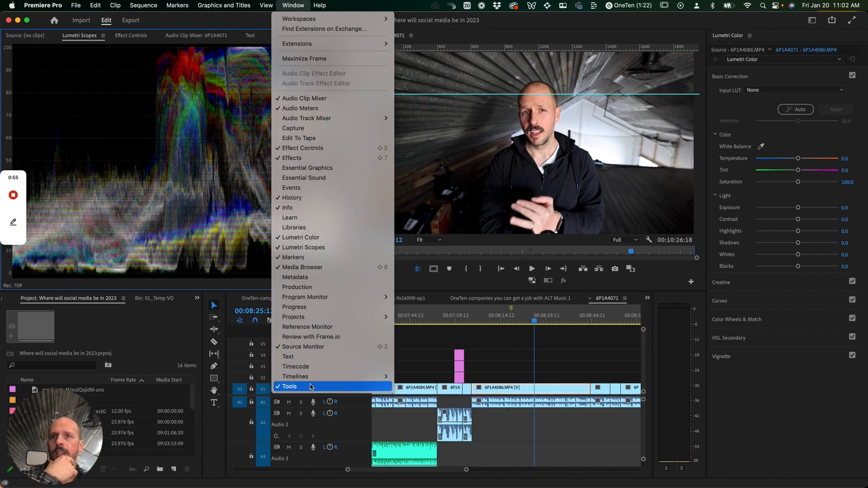
pyautogui.click(315, 247)
# Add the Vectorscope YUV to the Lumetri Scopes, and turn it off again.
pyautogui.rightClick(154, 136)
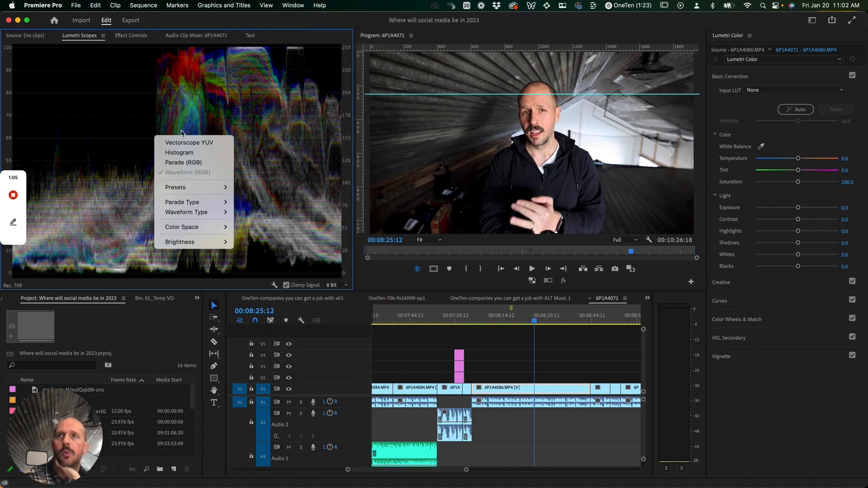
pyautogui.click(219, 125)
pyautogui.rightClick(189, 130)
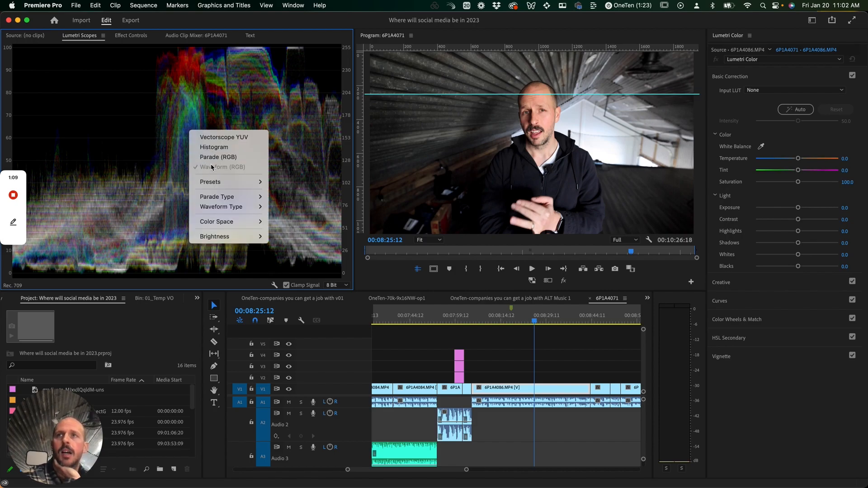
pyautogui.click(217, 137)
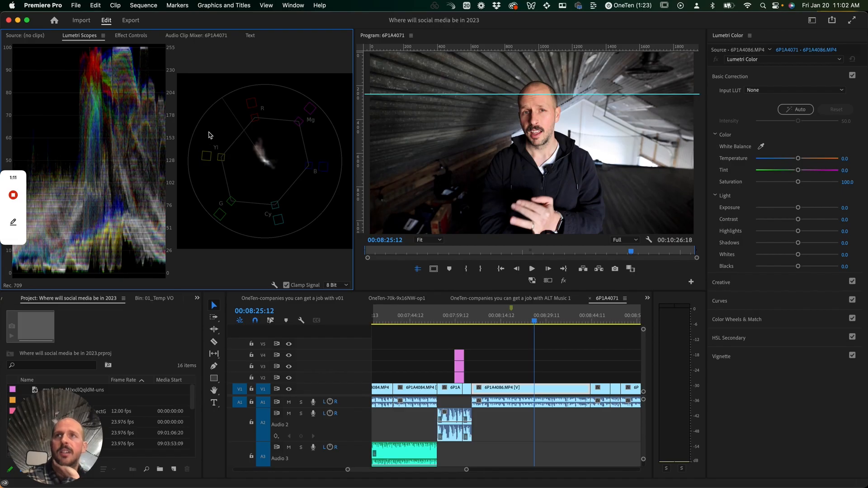
pyautogui.rightClick(197, 133)
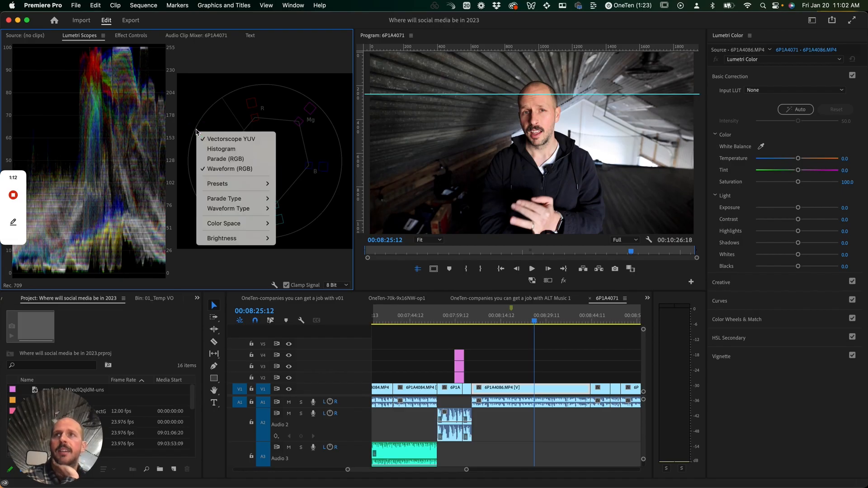
pyautogui.click(244, 139)
# Add the Histogram to the Lumetri Scopes, and turn it off again.
pyautogui.rightClick(218, 140)
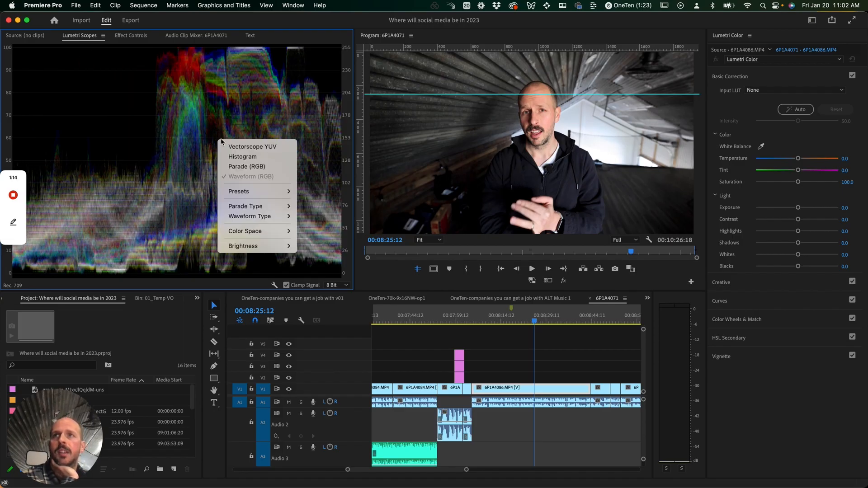
pyautogui.click(234, 157)
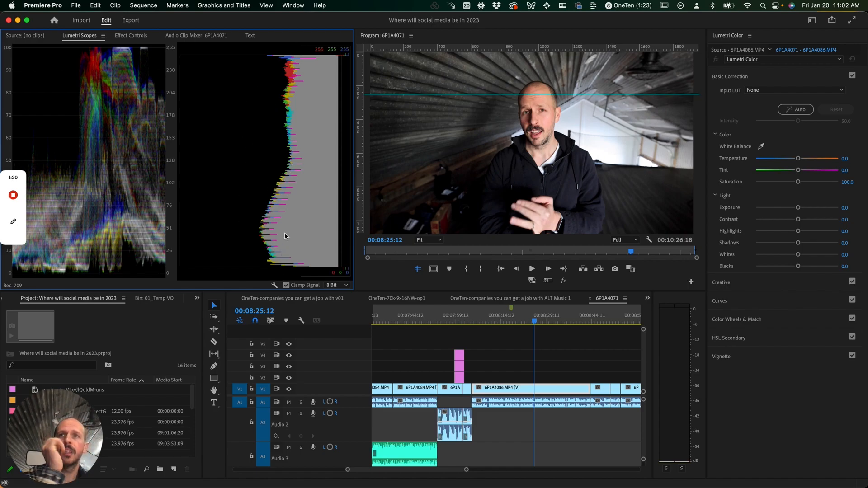
pyautogui.rightClick(240, 121)
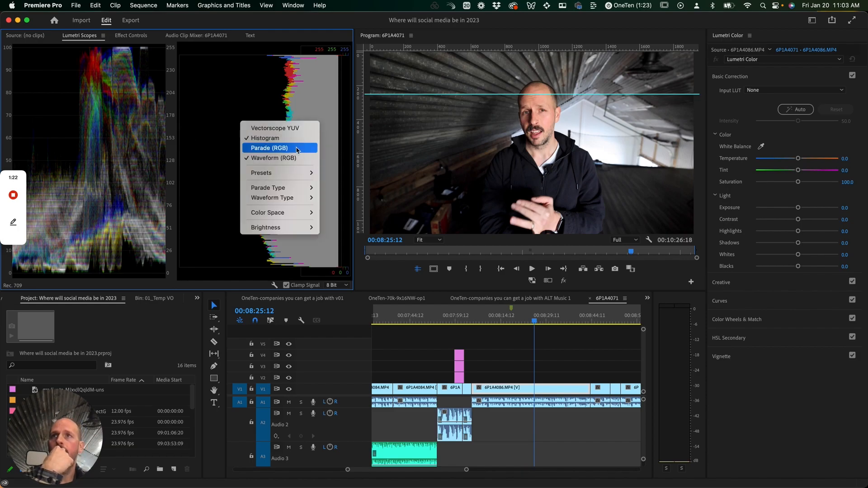
pyautogui.click(253, 138)
# Display the Parade (RGB) scope first, with the Waveform (RGB) scope beside it.
pyautogui.rightClick(238, 136)
pyautogui.click(266, 162)
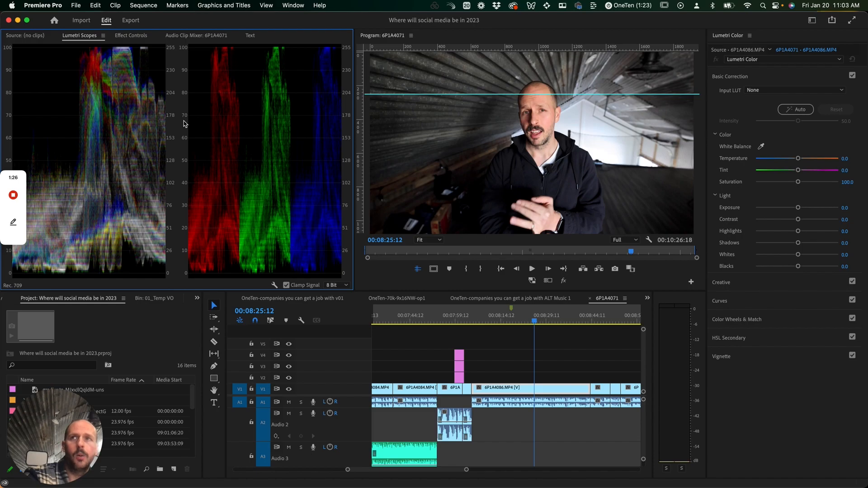
pyautogui.rightClick(139, 112)
pyautogui.click(176, 150)
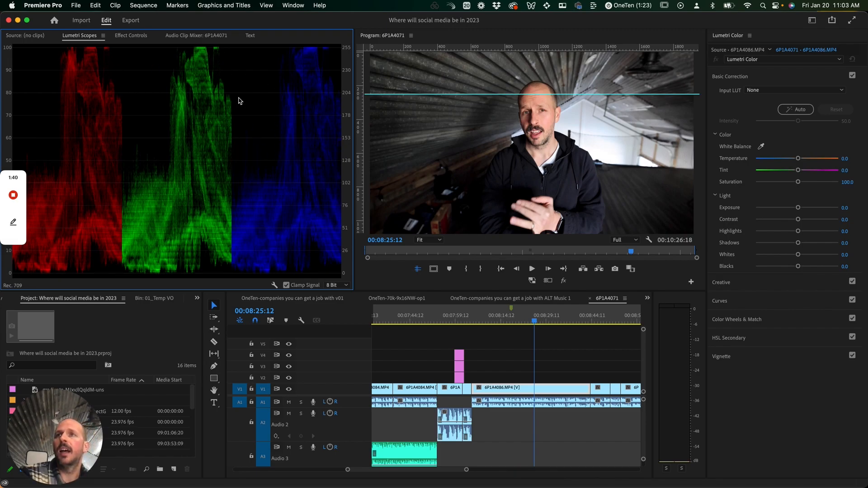
pyautogui.rightClick(157, 78)
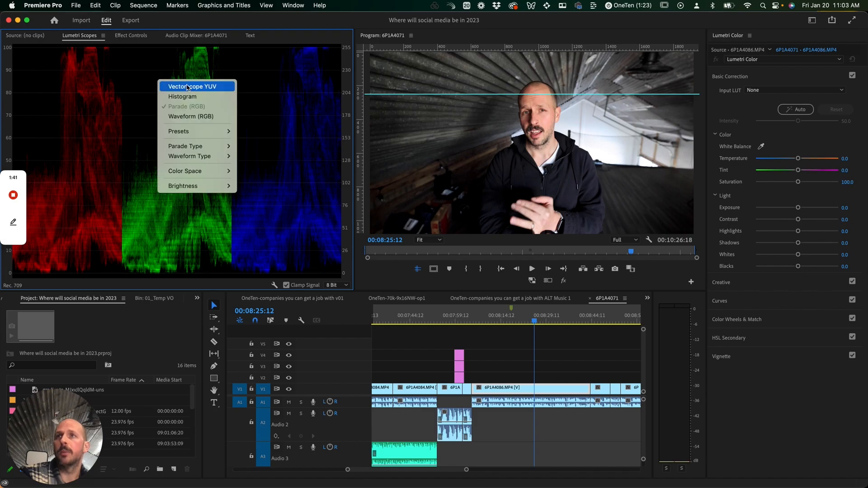
pyautogui.click(197, 116)
pyautogui.rightClick(105, 131)
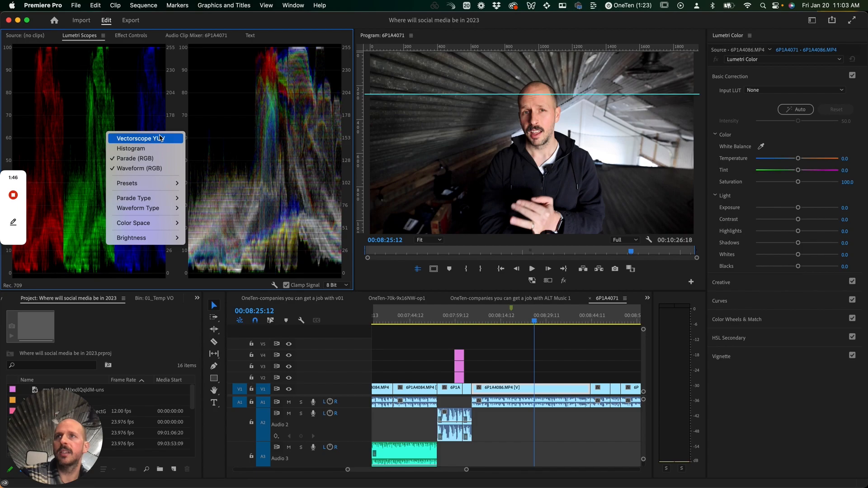
pyautogui.click(119, 104)
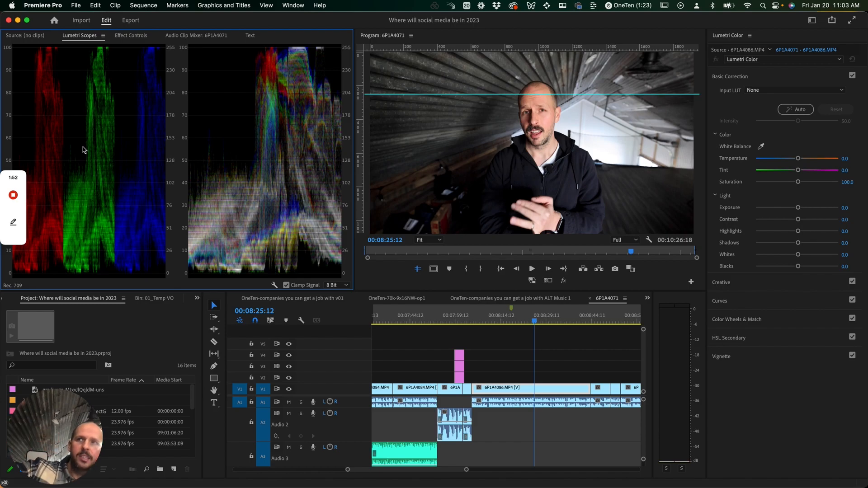
pyautogui.rightClick(92, 109)
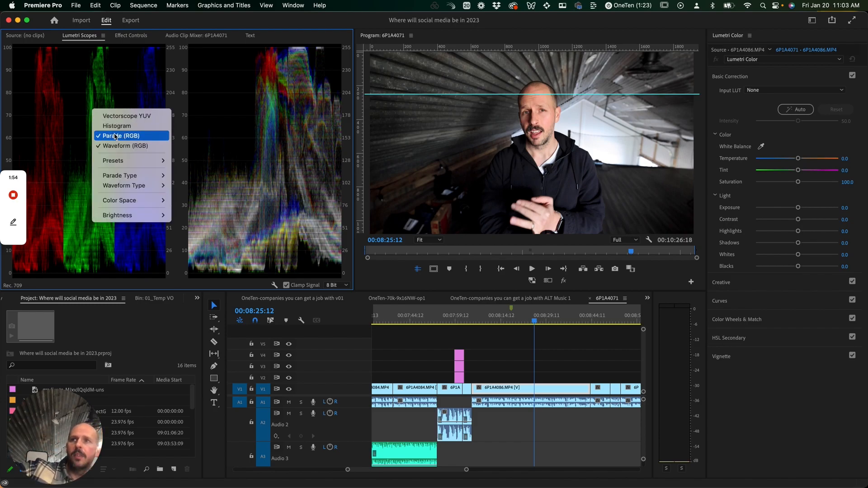
pyautogui.click(116, 136)
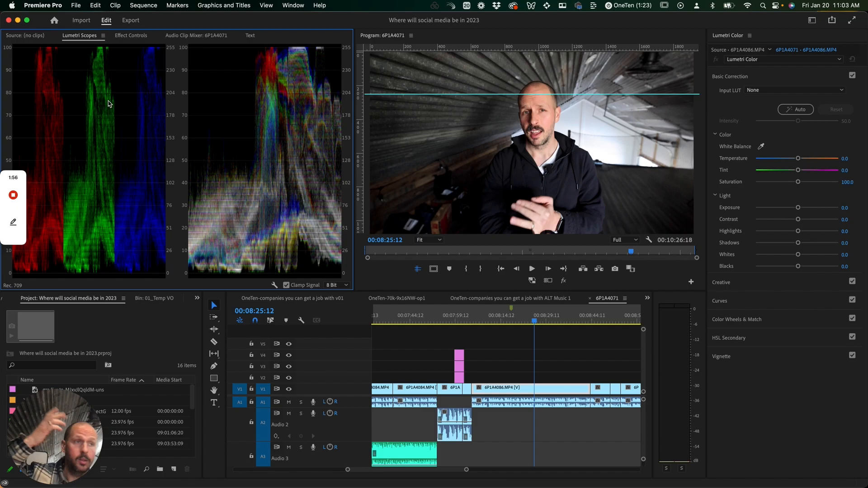
pyautogui.rightClick(292, 131)
pyautogui.click(263, 119)
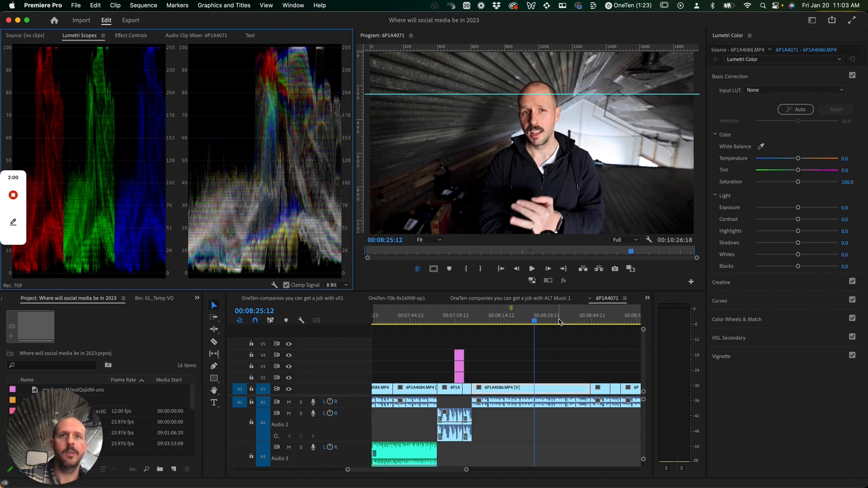
# Scrub back from clip 6P1A4086.MP4 to 00:07:46:00 in clip 6P1A4084.MP4 to compare the scope readings.
pyautogui.click(527, 320)
pyautogui.moveTo(529, 320)
pyautogui.mouseDown()
pyautogui.moveTo(550, 316)
pyautogui.moveTo(529, 319)
pyautogui.mouseUp()
pyautogui.hscroll(-3, 561, 361)
pyautogui.hscroll(3, 605, 357)
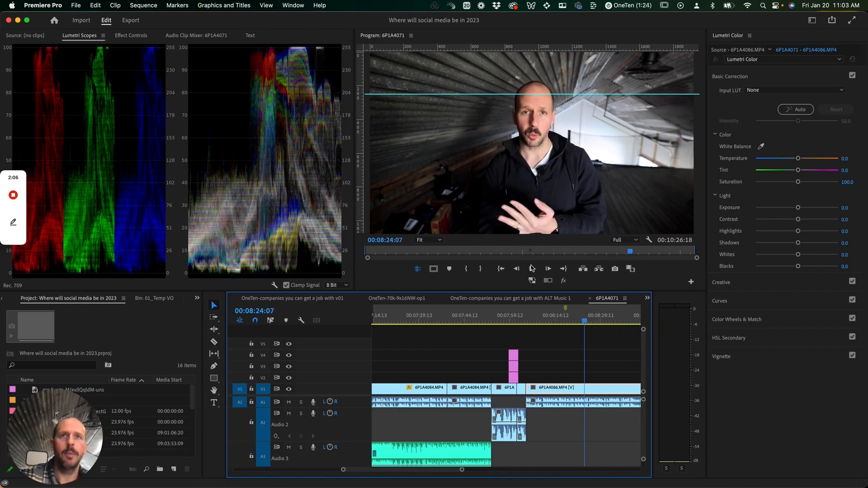
pyautogui.moveTo(586, 320); pyautogui.dragTo(468, 331)
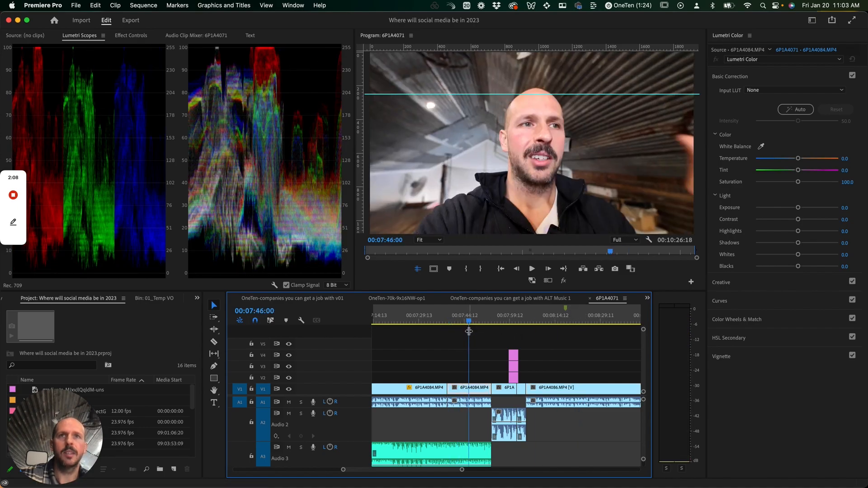
# Place the playhead at 00:00:14:20 near the start of the sequence and magnify the timeline around that 6P1A4071.MP4 clip.
pyautogui.hscroll(-10, 472, 334)
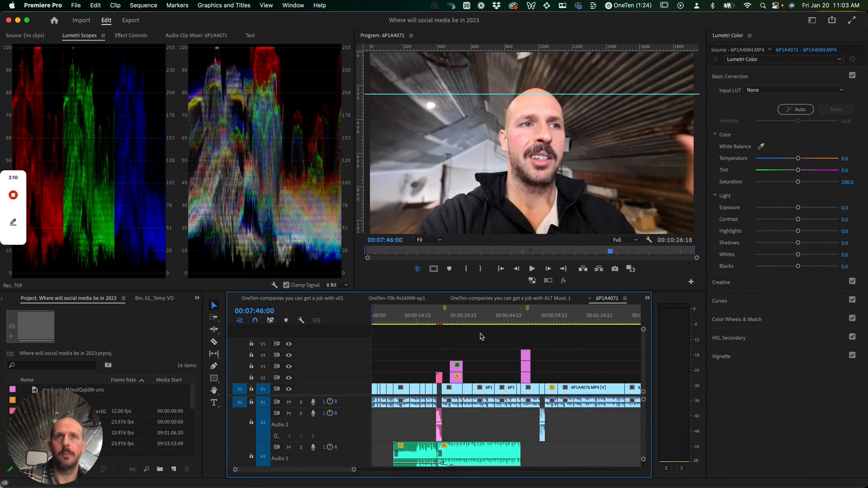
pyautogui.click(401, 319)
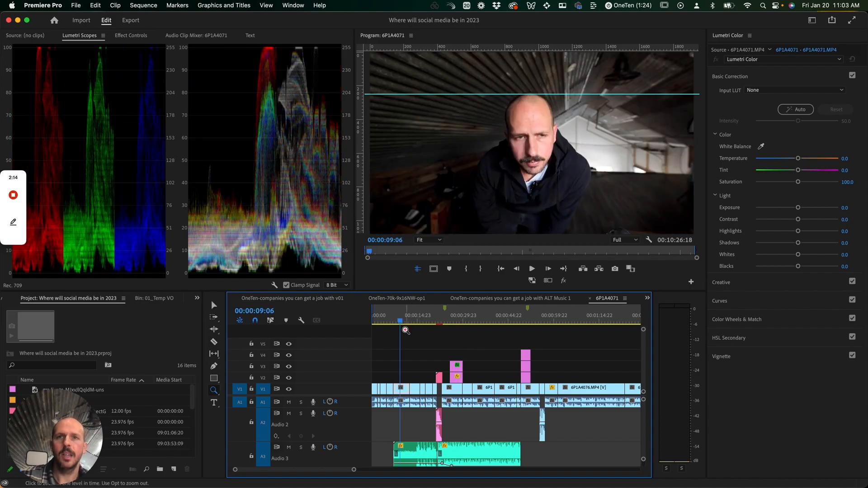
pyautogui.press('=')
pyautogui.click(436, 319)
pyautogui.moveTo(438, 318)
pyautogui.mouseDown()
pyautogui.moveTo(455, 316)
pyautogui.moveTo(442, 329)
pyautogui.moveTo(465, 320)
pyautogui.moveTo(442, 329)
pyautogui.mouseUp()
pyautogui.click(461, 320)
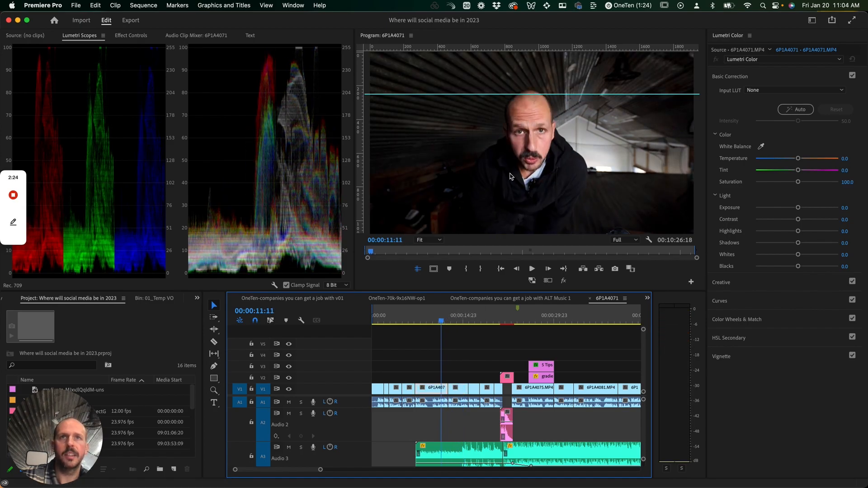
pyautogui.click(463, 318)
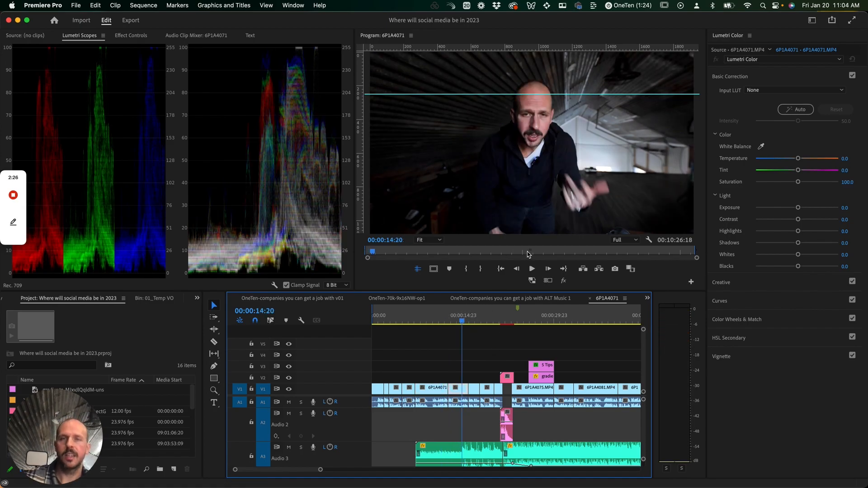
pyautogui.moveTo(327, 469); pyautogui.dragTo(308, 469)
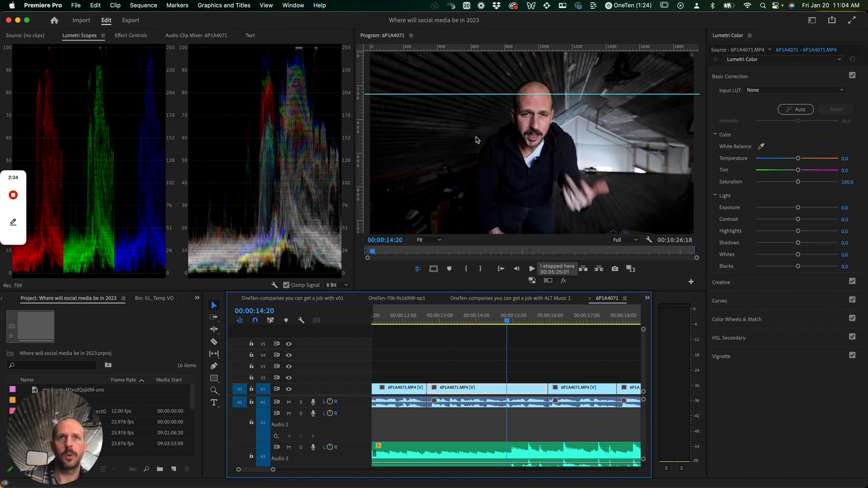
# Enlarge the scopes and program monitor area, and hide the RGB waveform to leave only the RGB parade.
pyautogui.moveTo(532, 290); pyautogui.dragTo(532, 382)
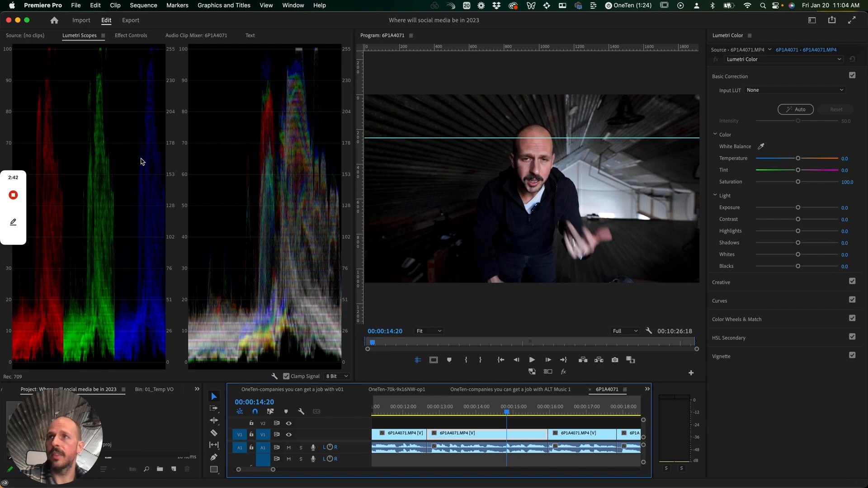
pyautogui.rightClick(112, 138)
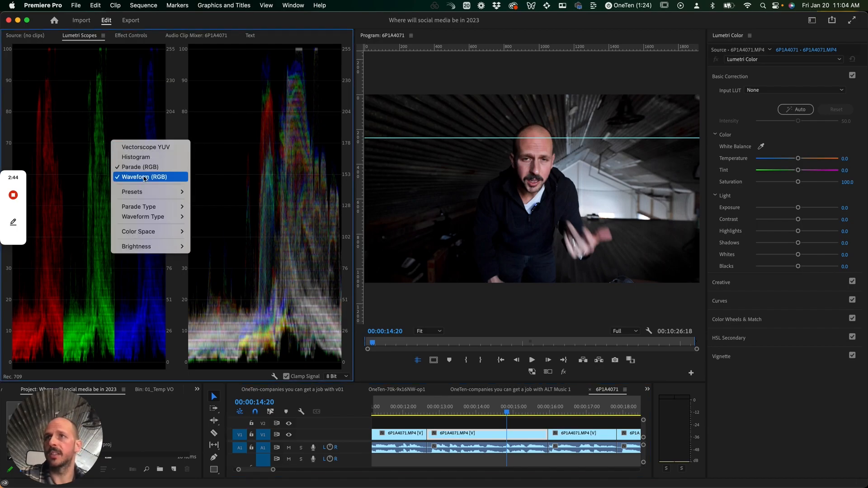
pyautogui.click(167, 178)
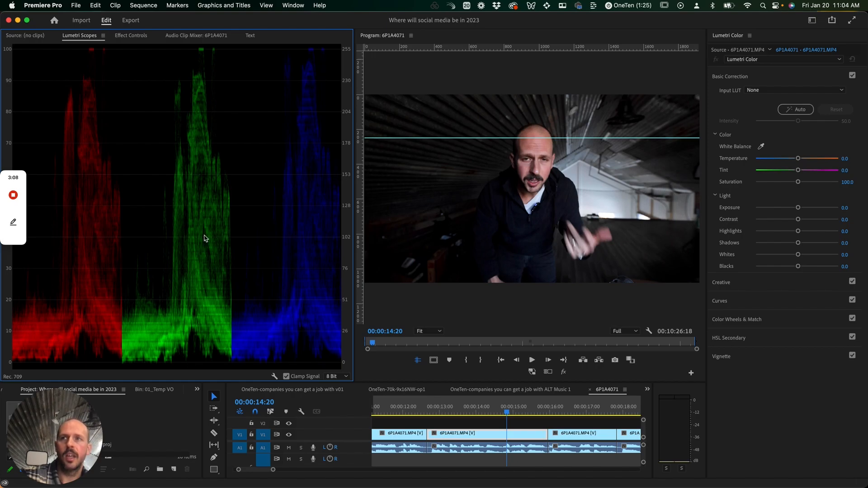
# Raise the Exposure of the 6P1A4071.MP4 clip under the playhead to 0.7.
pyautogui.click(514, 429)
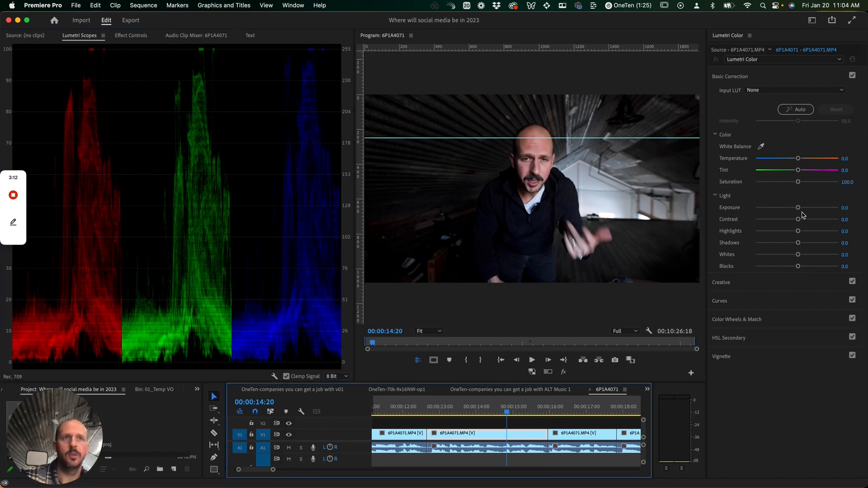
pyautogui.moveTo(798, 208); pyautogui.dragTo(802, 207)
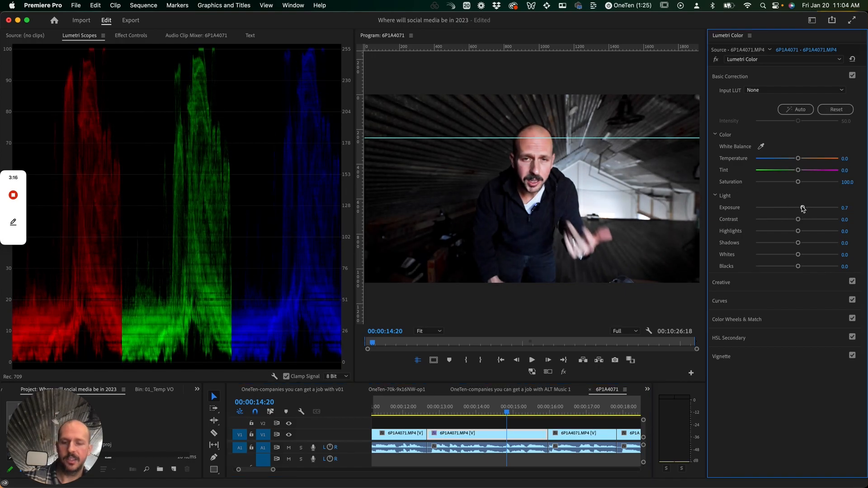
# Reset the Exposure of the 6P1A4071.MP4 clip under the playhead, test a strong overexposure, and settle it at 1.0.
pyautogui.doubleClick(802, 208)
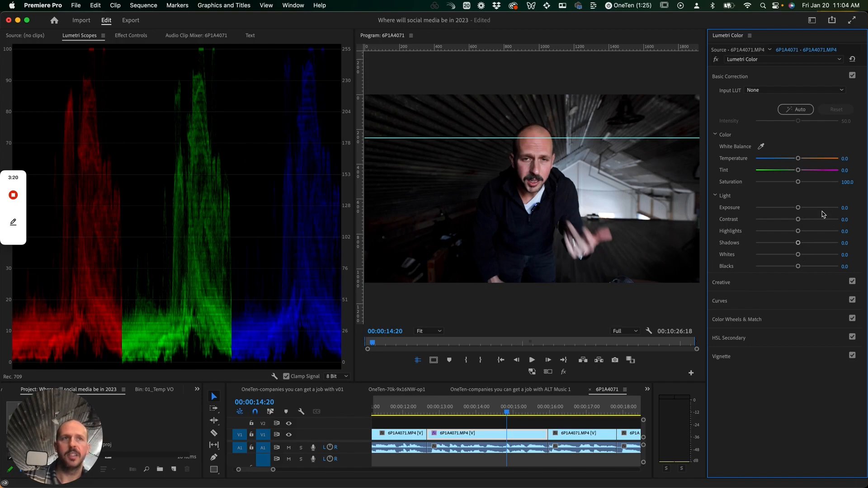
pyautogui.moveTo(799, 207); pyautogui.dragTo(820, 209)
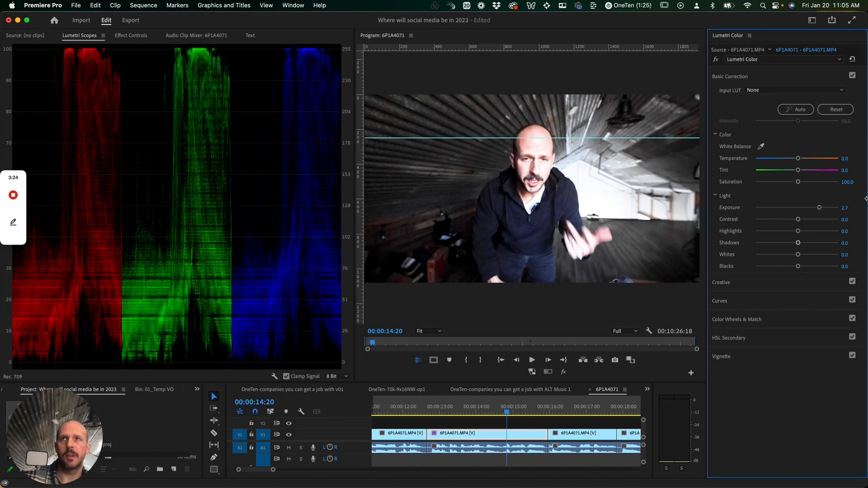
pyautogui.moveTo(819, 208); pyautogui.dragTo(805, 212)
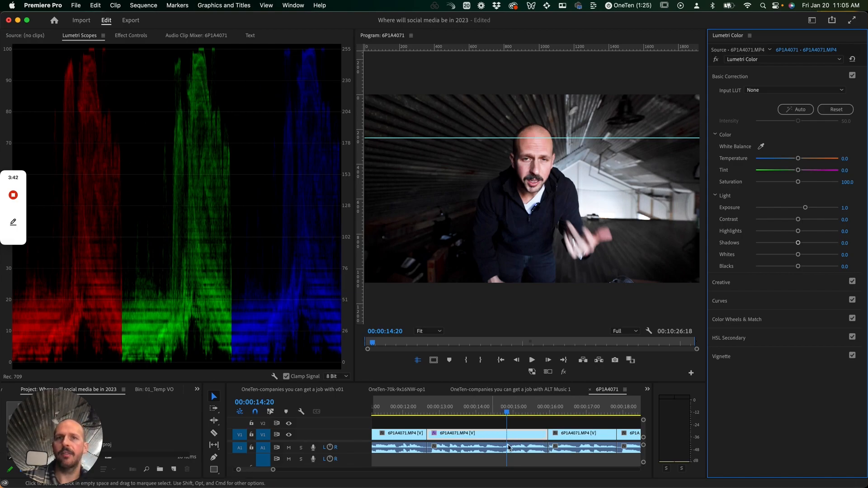
# Move the playhead further along the sequence to 00:00:44:15 in the 6P1A4081.MP4 clip.
pyautogui.hscroll(5, 542, 438)
pyautogui.hscroll(12, 545, 436)
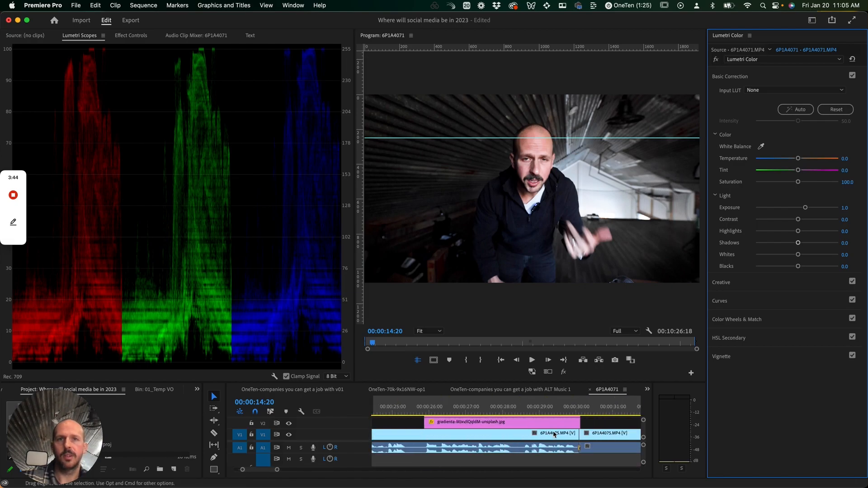
pyautogui.click(565, 412)
pyautogui.moveTo(568, 414); pyautogui.dragTo(582, 414)
pyautogui.hscroll(5, 572, 424)
pyautogui.hscroll(3, 551, 424)
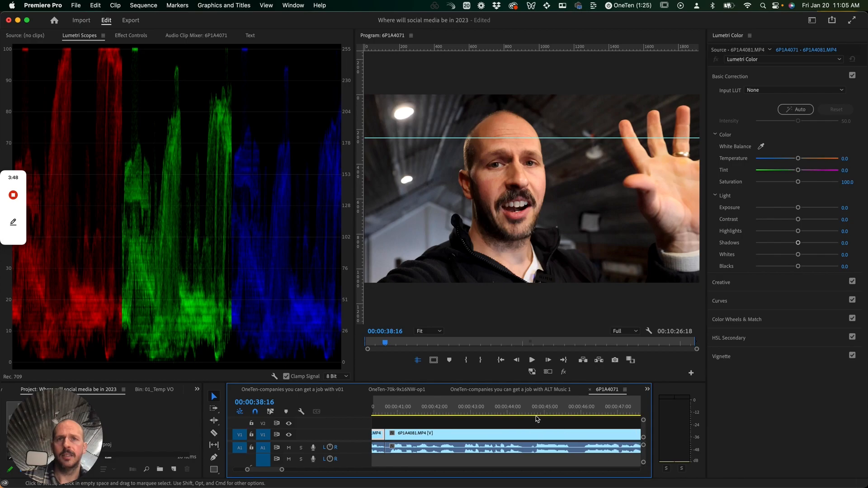
pyautogui.click(532, 412)
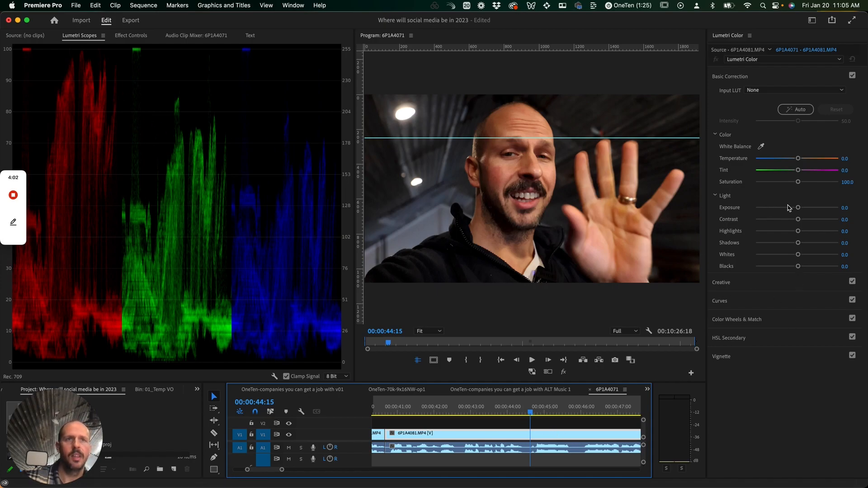
# Adjust the 6P1A4081.MP4 clip's light settings to Exposure 1.4, Highlights 5.4, Shadows 18.5 and Whites 7.6.
pyautogui.moveTo(798, 209); pyautogui.dragTo(808, 208)
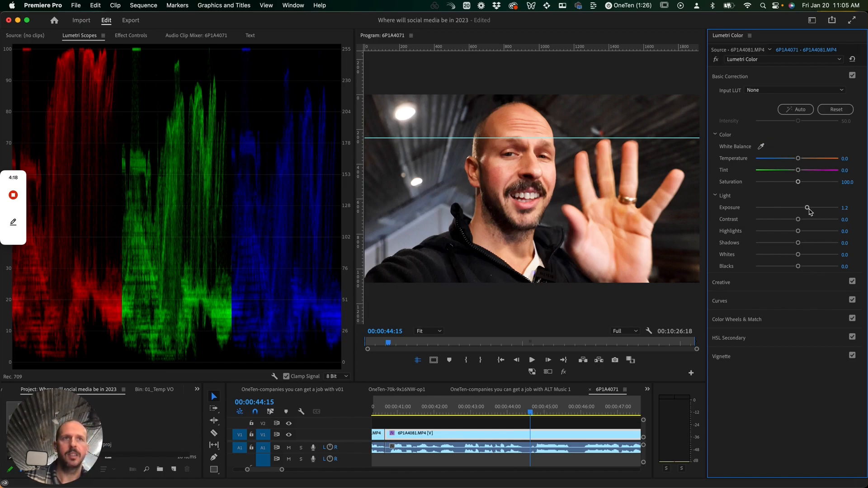
pyautogui.moveTo(807, 209); pyautogui.dragTo(810, 213)
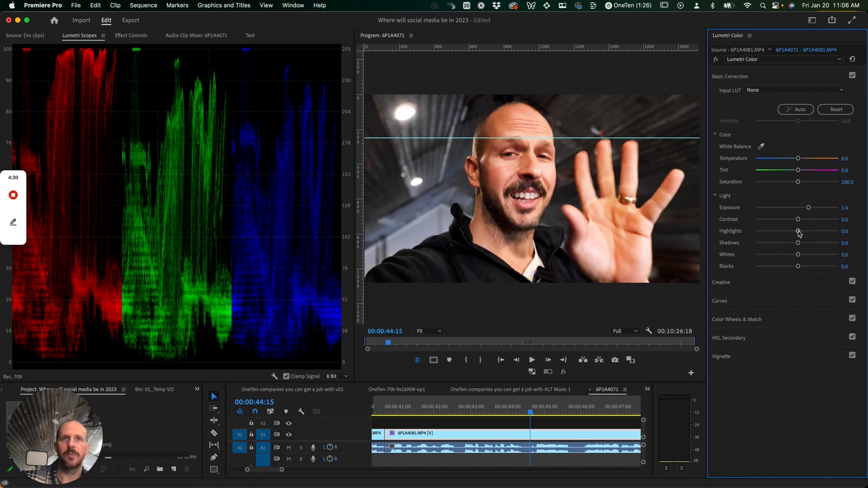
pyautogui.moveTo(799, 233)
pyautogui.mouseDown()
pyautogui.moveTo(801, 257)
pyautogui.moveTo(800, 234)
pyautogui.mouseUp()
pyautogui.doubleClick(800, 255)
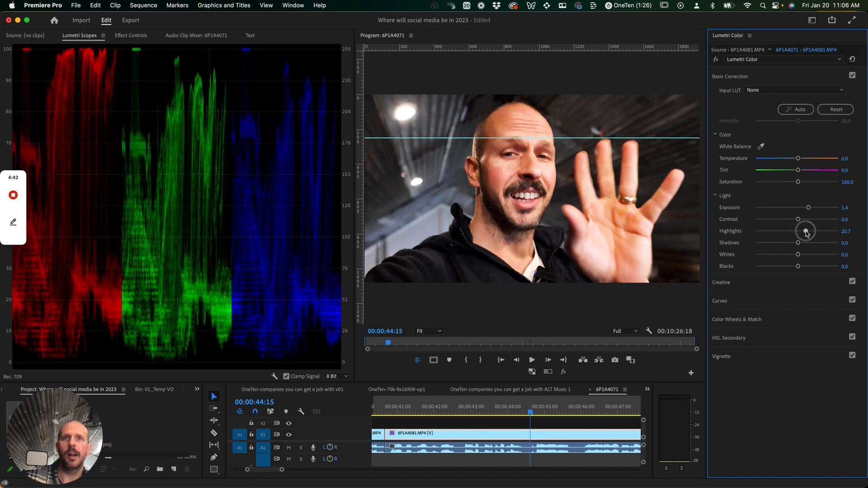
pyautogui.moveTo(817, 233)
pyautogui.mouseDown()
pyautogui.moveTo(799, 233)
pyautogui.moveTo(818, 238)
pyautogui.moveTo(804, 233)
pyautogui.moveTo(807, 254)
pyautogui.moveTo(796, 255)
pyautogui.moveTo(807, 256)
pyautogui.moveTo(795, 255)
pyautogui.moveTo(803, 256)
pyautogui.moveTo(800, 230)
pyautogui.moveTo(812, 244)
pyautogui.moveTo(802, 244)
pyautogui.moveTo(820, 248)
pyautogui.moveTo(805, 244)
pyautogui.mouseUp()
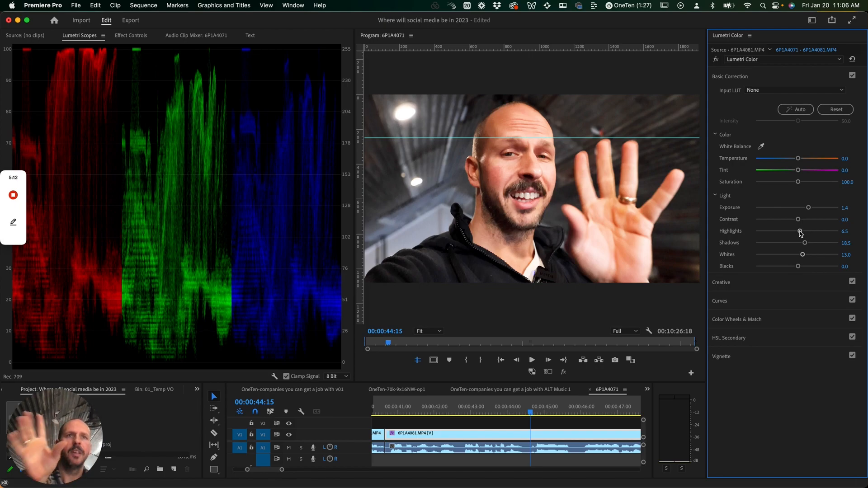
pyautogui.moveTo(800, 232); pyautogui.dragTo(796, 241)
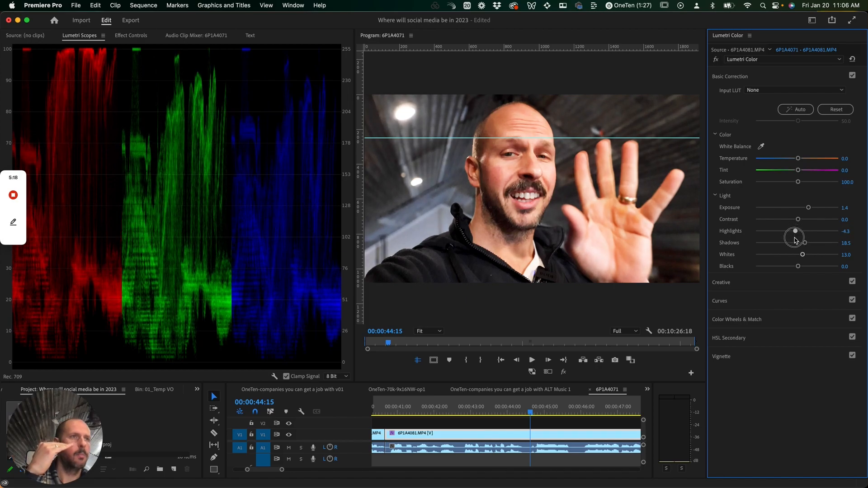
pyautogui.moveTo(796, 240); pyautogui.dragTo(796, 240)
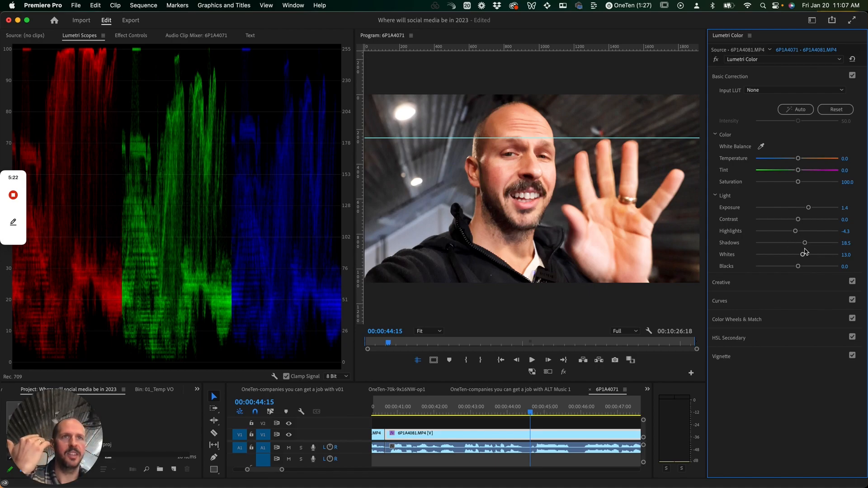
pyautogui.moveTo(805, 256); pyautogui.dragTo(798, 231)
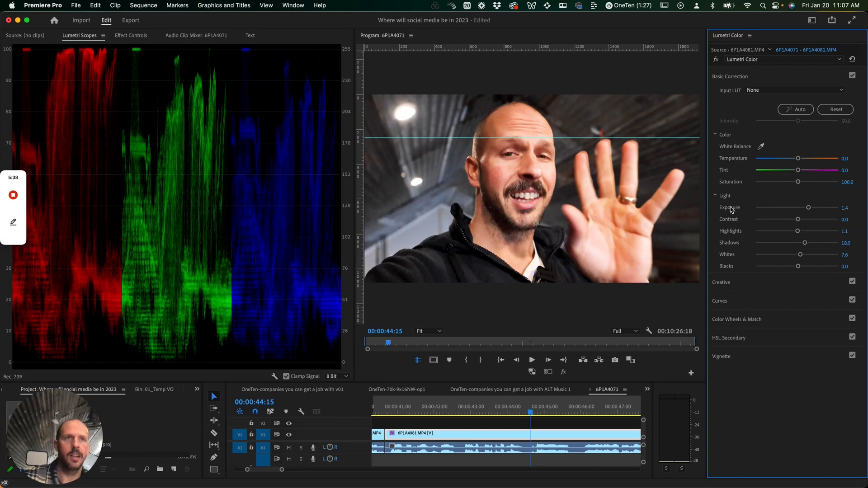
pyautogui.moveTo(798, 233); pyautogui.dragTo(794, 232)
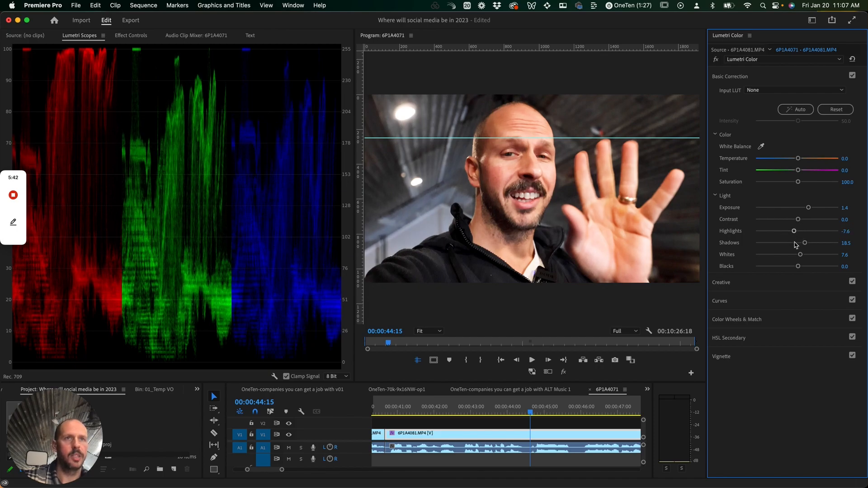
pyautogui.moveTo(795, 232); pyautogui.dragTo(797, 234)
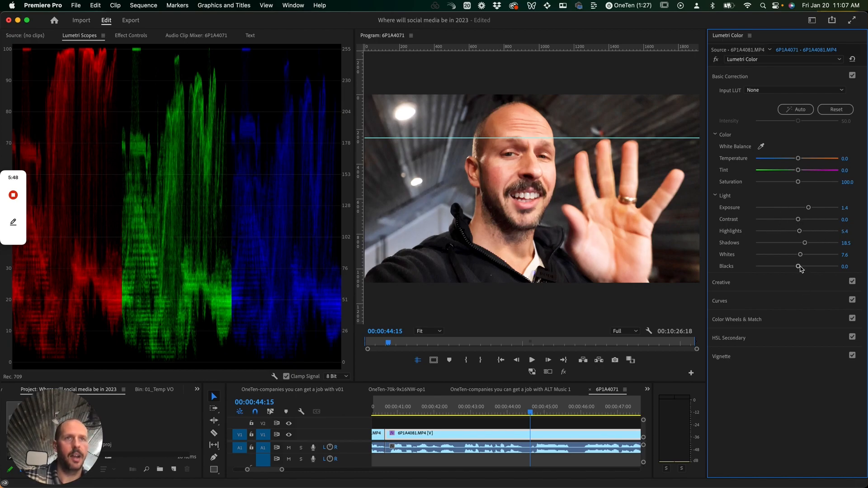
# Try lower and higher Blacks on the 6P1A4081.MP4 clip against the parade's baseline, and settle at 1.1.
pyautogui.moveTo(798, 267); pyautogui.dragTo(796, 268)
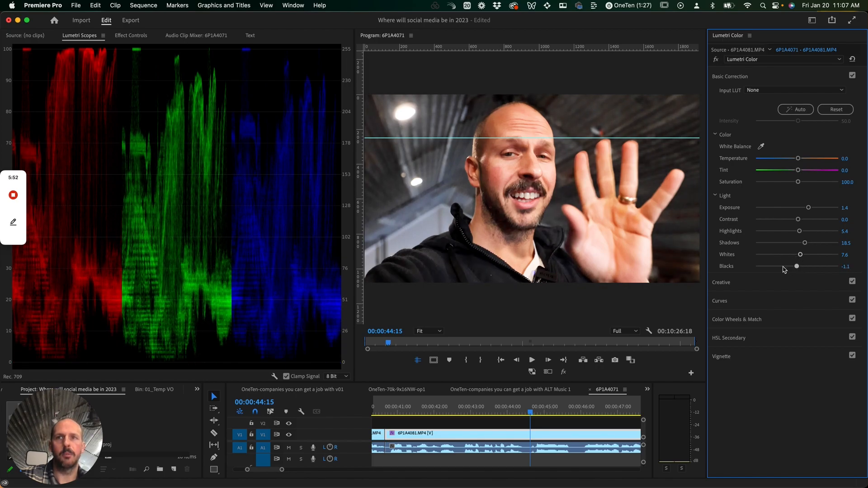
pyautogui.moveTo(797, 268); pyautogui.dragTo(790, 268)
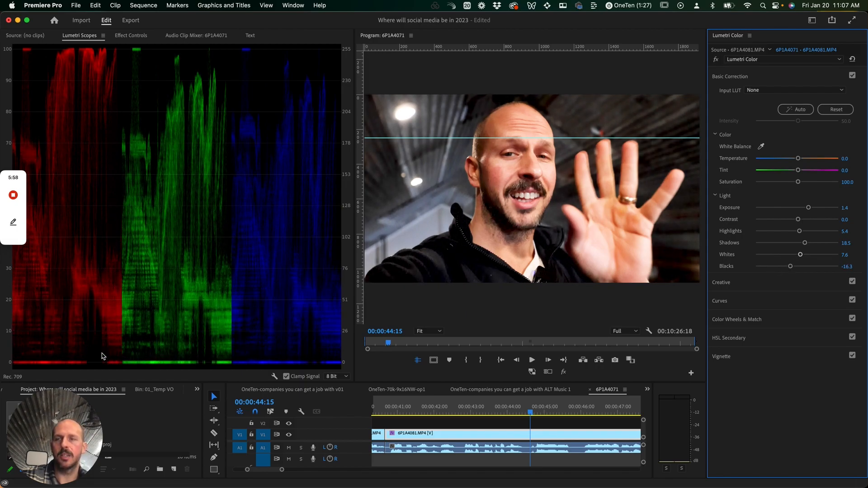
pyautogui.doubleClick(791, 267)
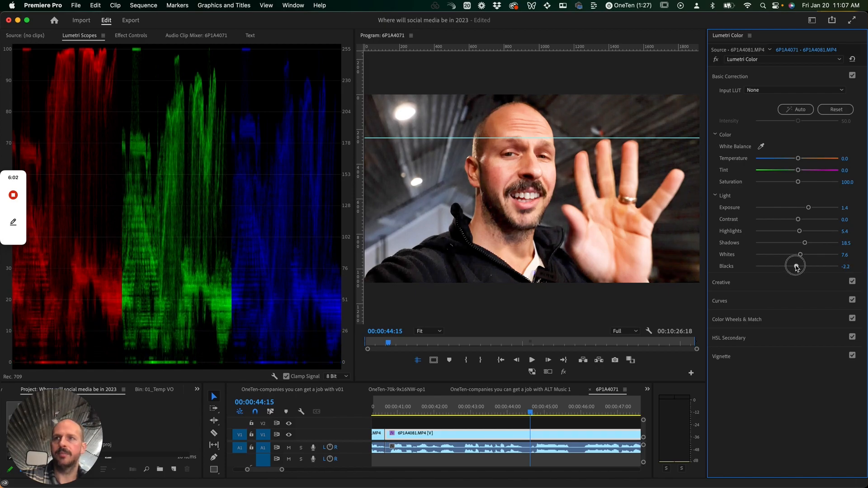
pyautogui.moveTo(797, 266); pyautogui.dragTo(797, 267)
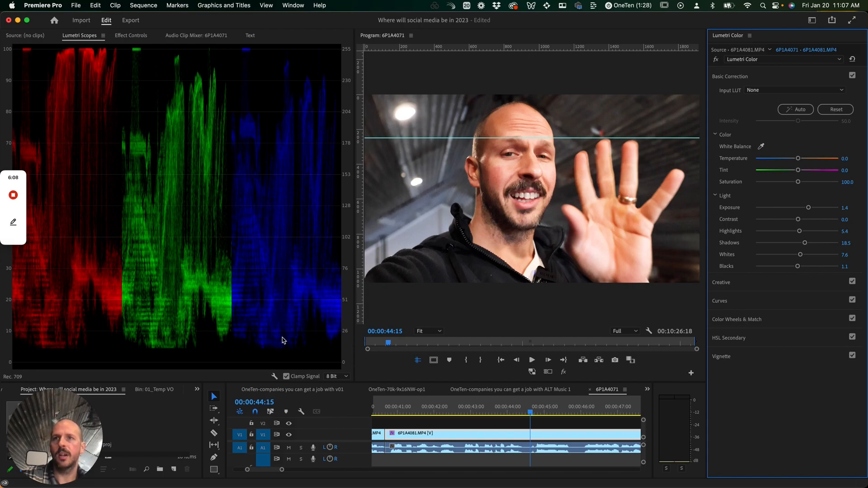
pyautogui.moveTo(799, 267); pyautogui.dragTo(799, 267)
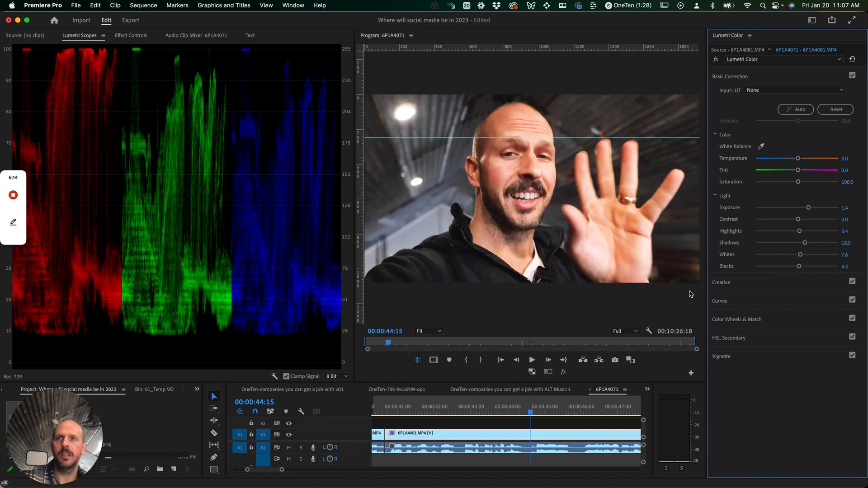
pyautogui.moveTo(799, 268); pyautogui.dragTo(798, 265)
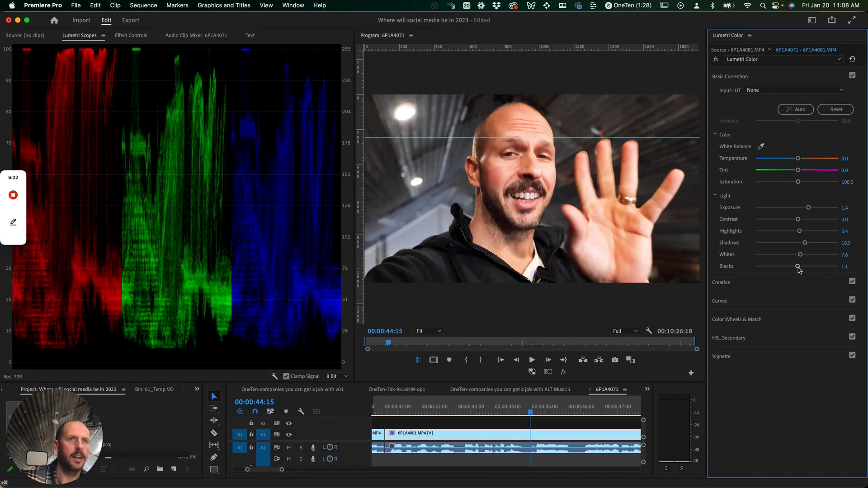
# Refine the clip's tones with Whites 20.7, Contrast 6.5, Highlights -22.8 and Shadows 10.9.
pyautogui.moveTo(801, 255)
pyautogui.mouseDown()
pyautogui.moveTo(809, 250)
pyautogui.moveTo(784, 251)
pyautogui.moveTo(805, 258)
pyautogui.mouseUp()
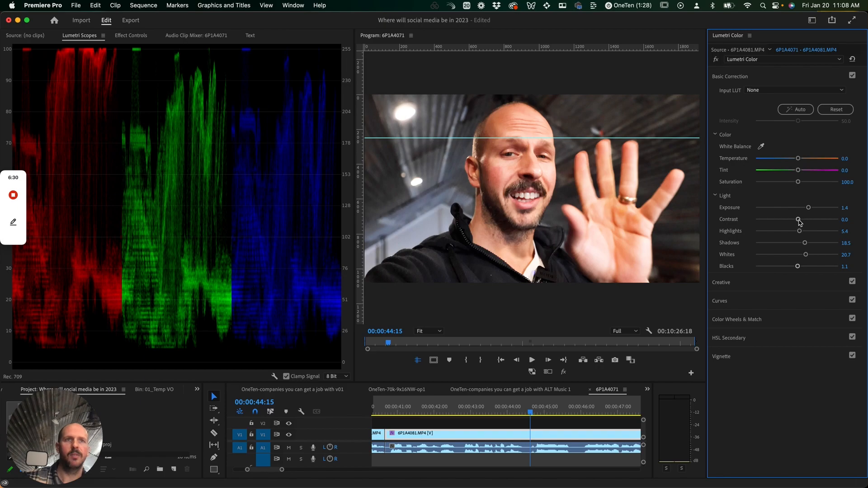
pyautogui.moveTo(800, 232)
pyautogui.mouseDown()
pyautogui.moveTo(785, 231)
pyautogui.moveTo(802, 245)
pyautogui.moveTo(799, 220)
pyautogui.moveTo(767, 227)
pyautogui.moveTo(843, 226)
pyautogui.moveTo(810, 229)
pyautogui.mouseUp()
pyautogui.moveTo(801, 226); pyautogui.dragTo(799, 227)
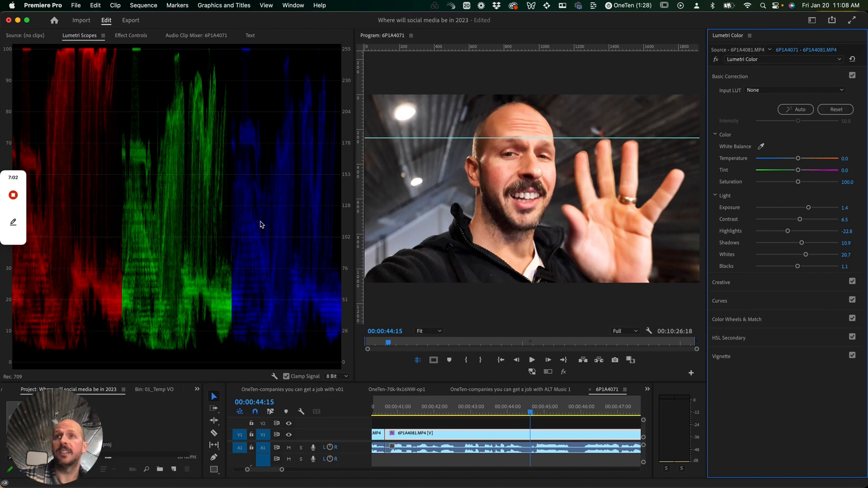
# Move the playhead back to 00:00:41:12 in the corrected 6P1A4081.MP4 clip and lower its Exposure to 0.9.
pyautogui.click(532, 411)
pyautogui.moveTo(532, 411); pyautogui.dragTo(518, 414)
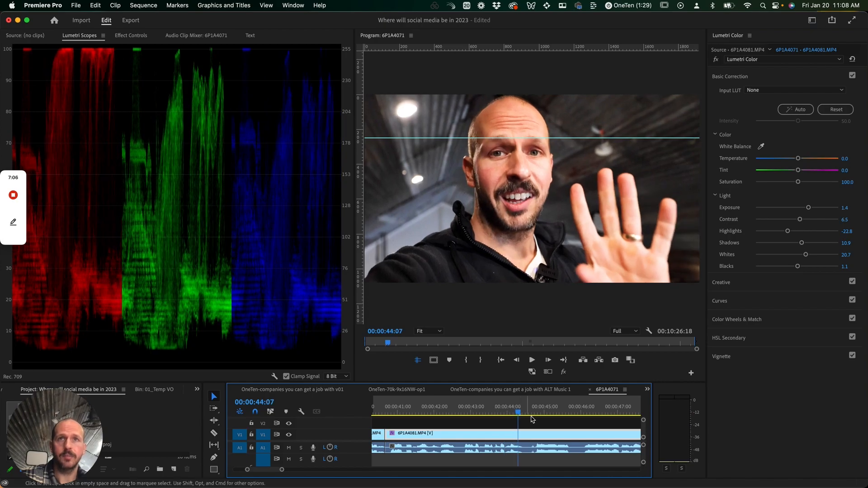
pyautogui.hscroll(-4, 533, 419)
pyautogui.moveTo(602, 409); pyautogui.dragTo(599, 409)
pyautogui.click(515, 411)
pyautogui.moveTo(532, 414); pyautogui.dragTo(591, 411)
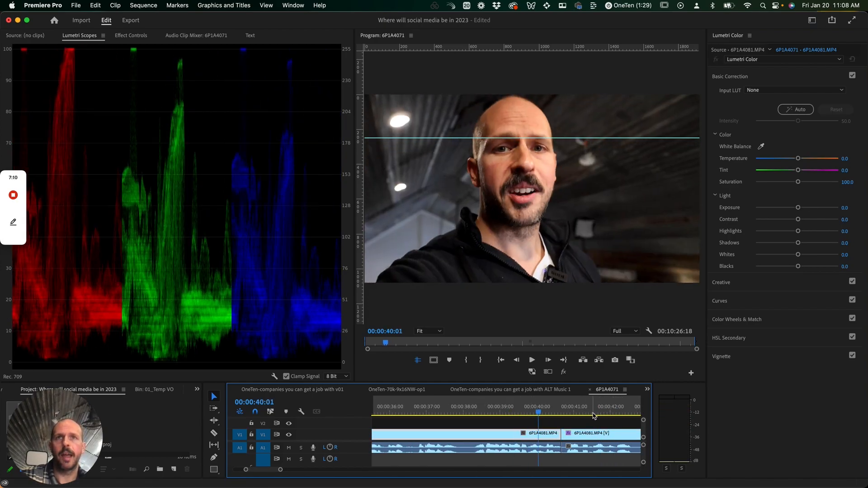
pyautogui.moveTo(809, 208); pyautogui.dragTo(804, 208)
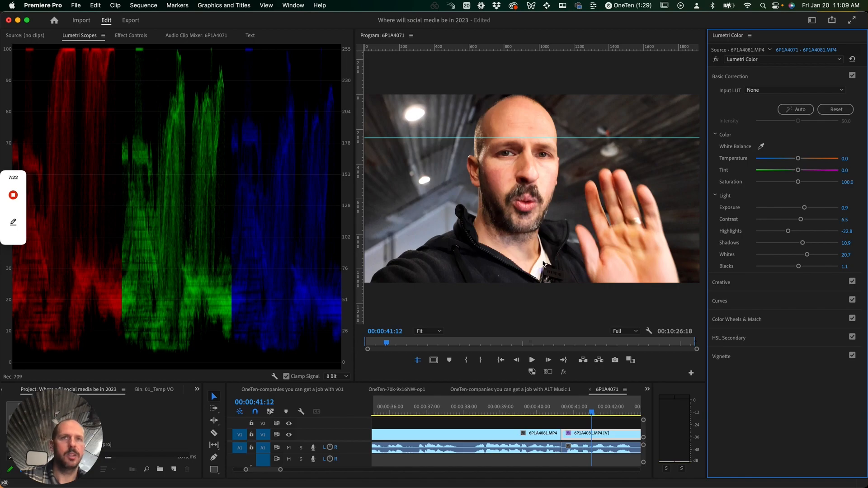
# Sample the white balance from the white shirt under the jacket and adjust Temperature to -2.2.
pyautogui.click(761, 146)
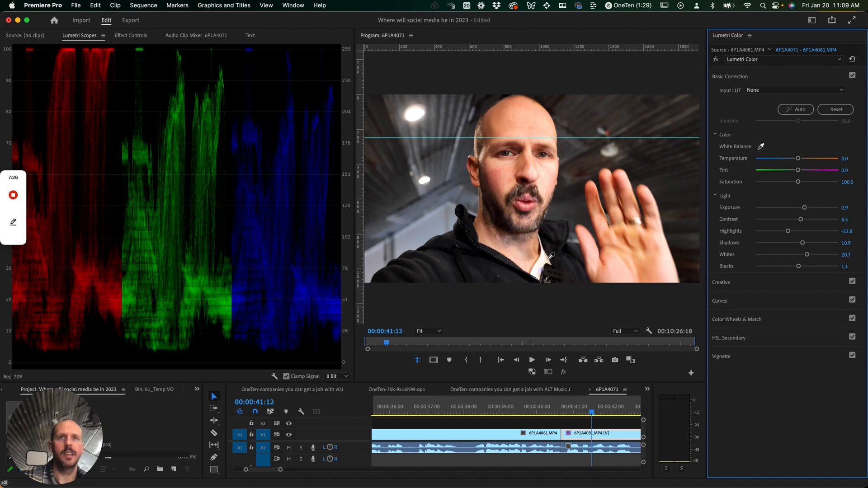
pyautogui.click(544, 260)
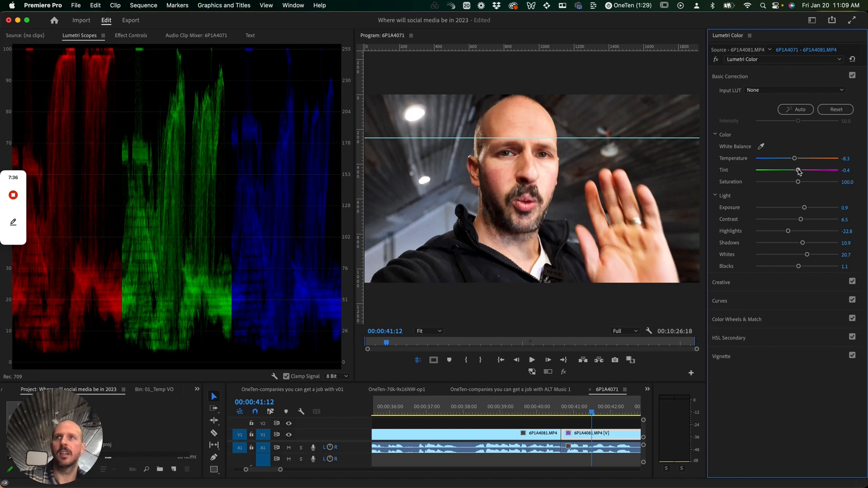
pyautogui.moveTo(795, 159)
pyautogui.mouseDown()
pyautogui.moveTo(782, 159)
pyautogui.moveTo(796, 161)
pyautogui.mouseUp()
# Add the RGB waveform to the Lumetri Scopes alongside the RGB parade.
pyautogui.rightClick(195, 144)
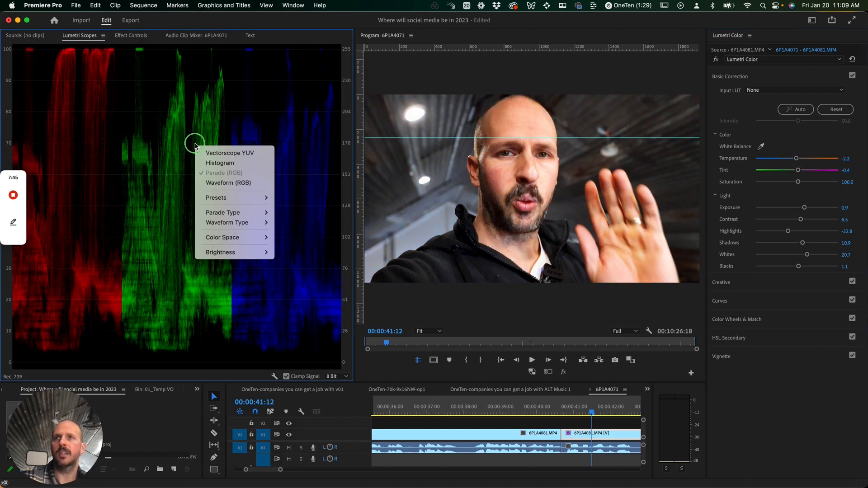
pyautogui.click(251, 183)
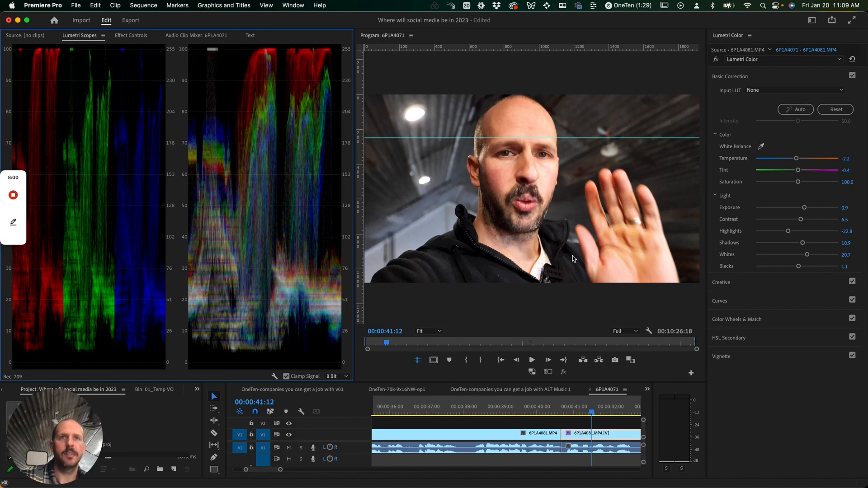
# Resample the white balance from the white shirt, and at the next frame set Temperature to 8.7 and Tint to 6.5.
pyautogui.click(760, 146)
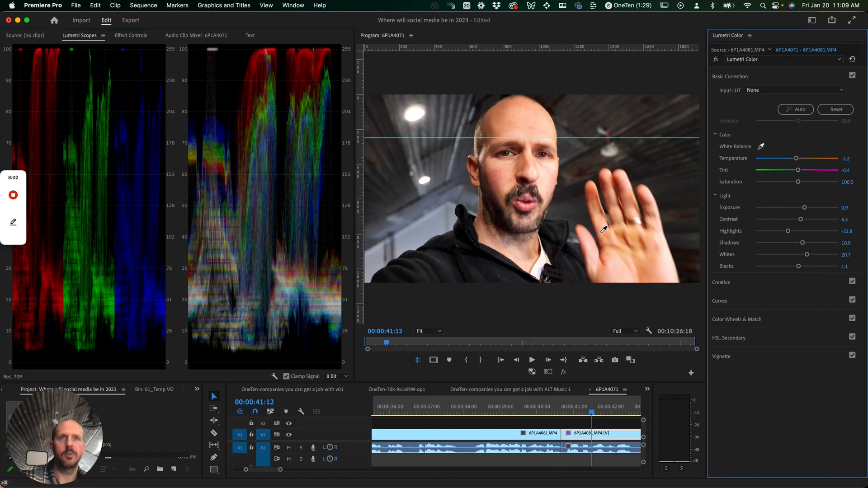
pyautogui.click(546, 262)
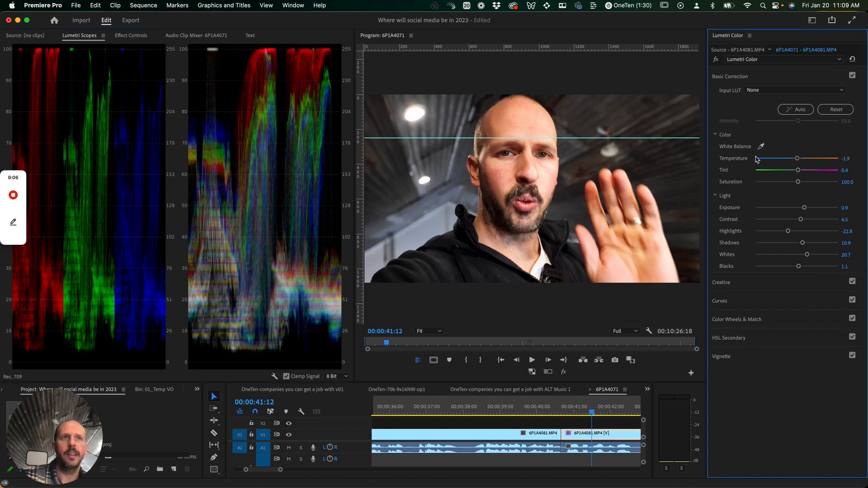
pyautogui.moveTo(797, 159); pyautogui.dragTo(797, 160)
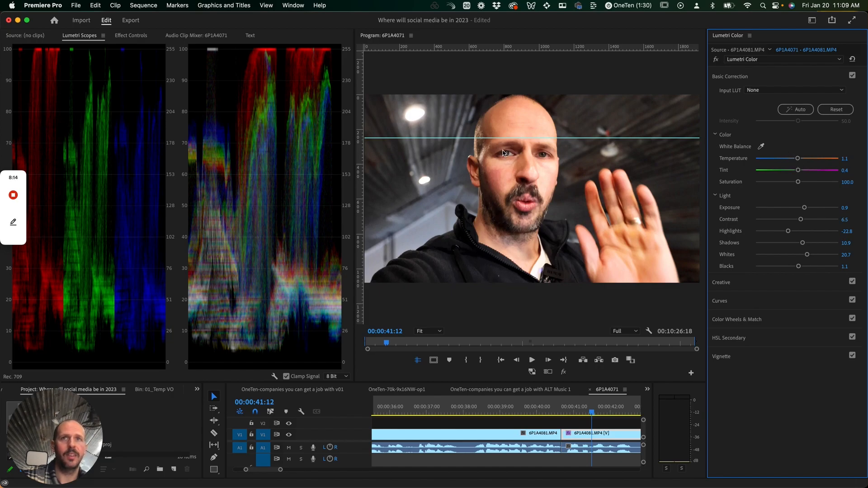
pyautogui.press('Right')
pyautogui.moveTo(800, 158)
pyautogui.mouseDown()
pyautogui.moveTo(792, 173)
pyautogui.moveTo(800, 170)
pyautogui.mouseUp()
# Reduce the clip's brightness and contrast with Exposure 0.4, Contrast -15.2 and Whites 5.4.
pyautogui.moveTo(804, 207); pyautogui.dragTo(806, 208)
pyautogui.moveTo(806, 258); pyautogui.dragTo(798, 256)
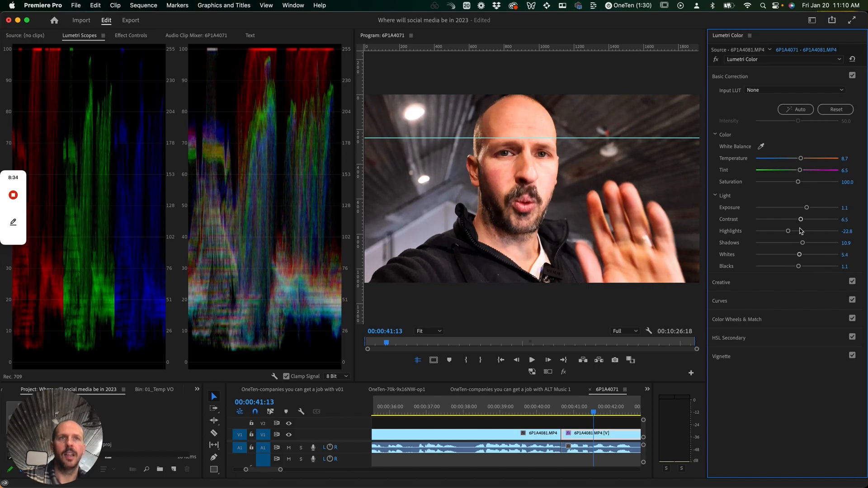
pyautogui.moveTo(803, 220)
pyautogui.mouseDown()
pyautogui.moveTo(780, 220)
pyautogui.moveTo(800, 209)
pyautogui.mouseUp()
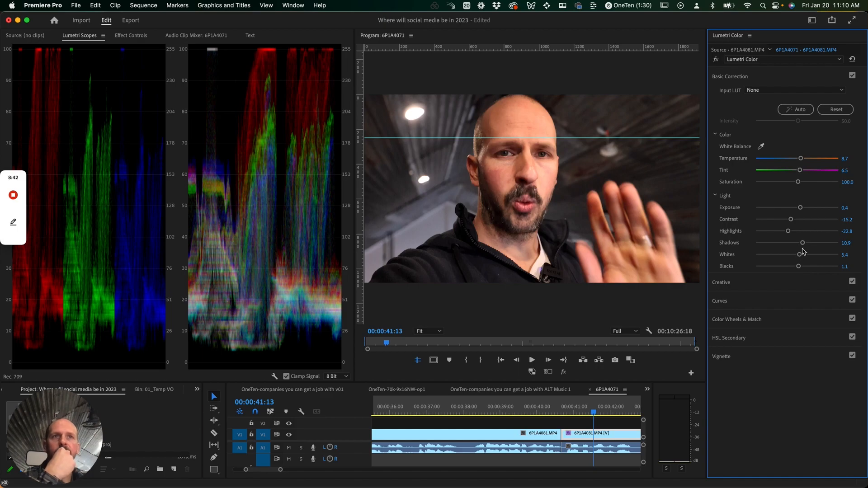
# Raise the clip's Whites to 25.0.
pyautogui.moveTo(799, 255); pyautogui.dragTo(808, 257)
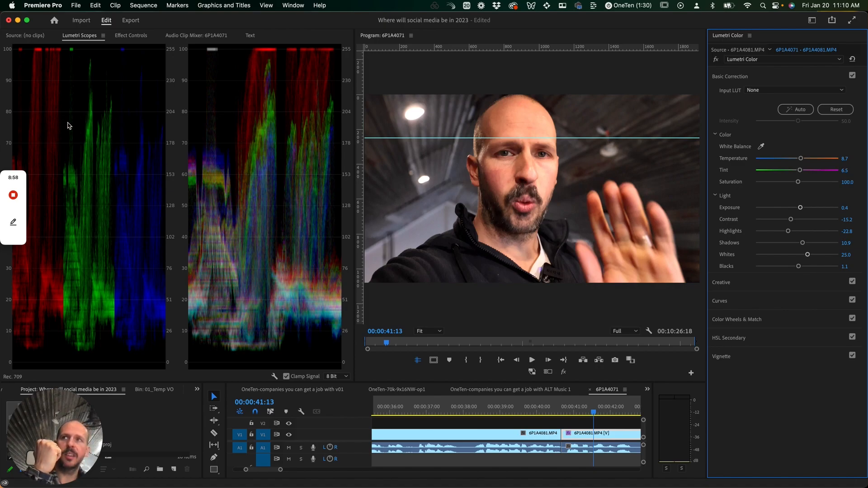
pyautogui.click(605, 435)
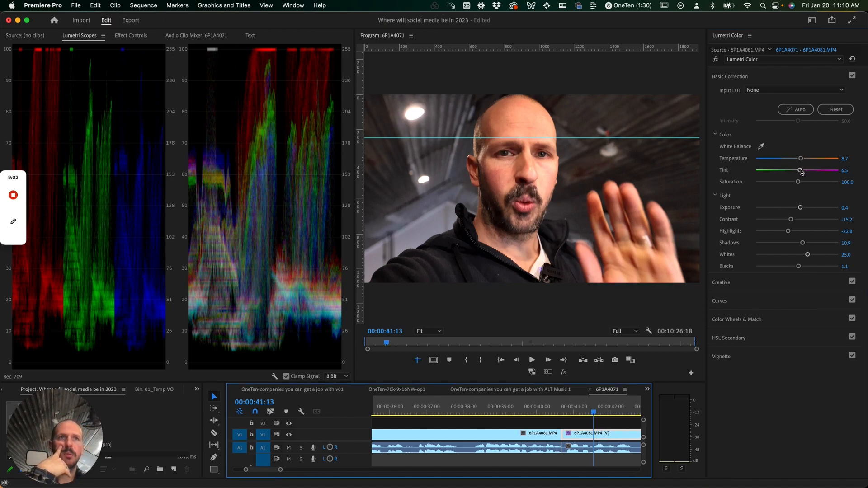
# Try extreme white balance settings with Temperature 100.0 and Tint 100.0, and undo both changes.
pyautogui.moveTo(801, 159); pyautogui.dragTo(858, 163)
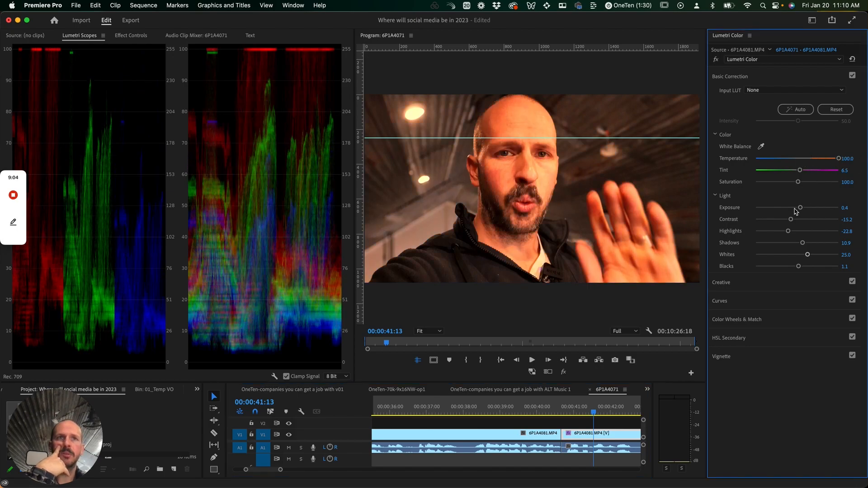
pyautogui.moveTo(800, 170); pyautogui.dragTo(859, 171)
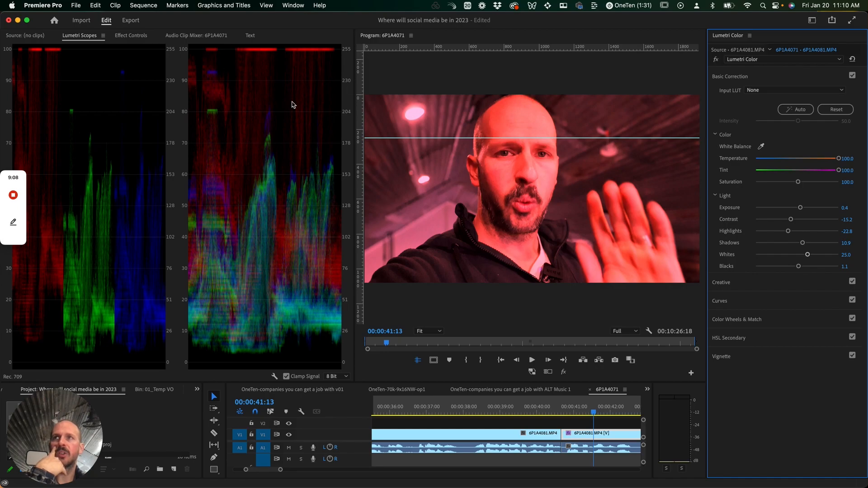
pyautogui.press('super+z')
pyautogui.press('super+z')
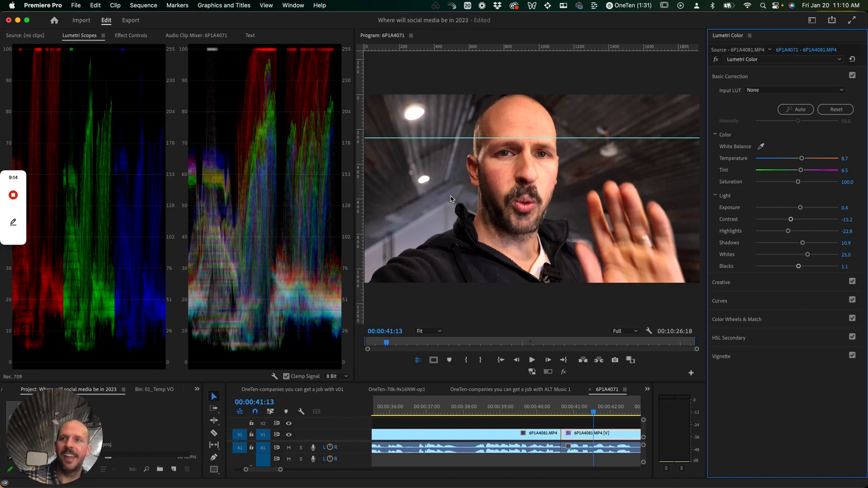
# Show only the RGB waveform in the Lumetri Scopes and move the playhead to 00:00:05:16.
pyautogui.rightClick(100, 171)
pyautogui.click(155, 196)
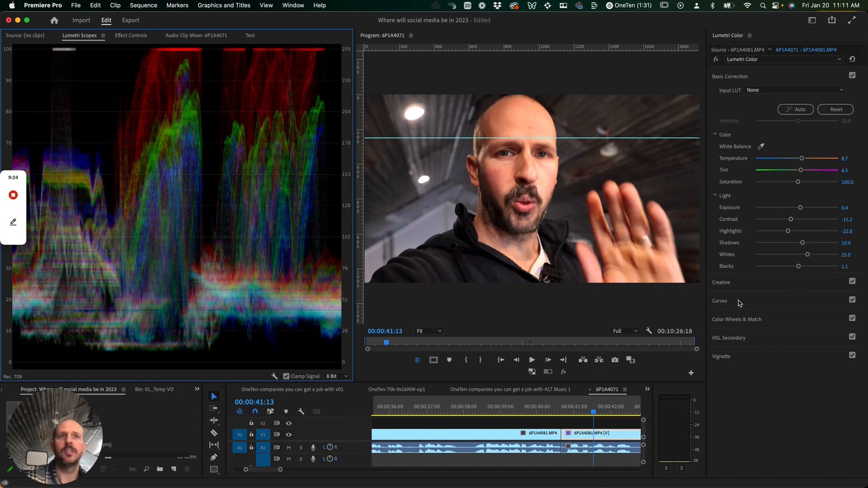
pyautogui.hscroll(-10, 515, 416)
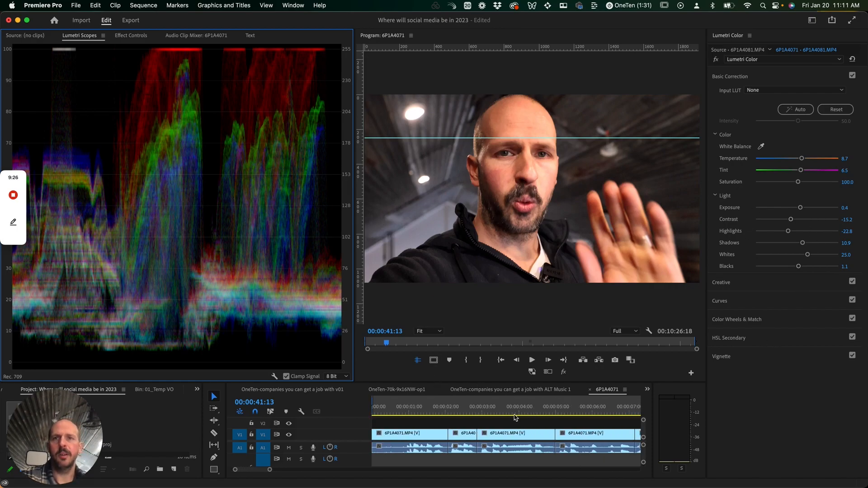
pyautogui.moveTo(520, 409); pyautogui.dragTo(581, 417)
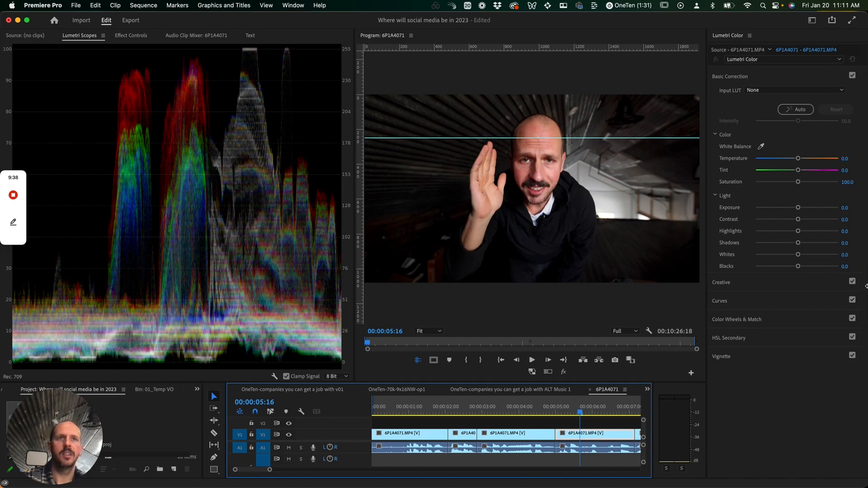
# Brighten the clip at the playhead with Exposure 0.6 and Shadows 27.2.
pyautogui.moveTo(799, 244); pyautogui.dragTo(818, 243)
pyautogui.press('super+z')
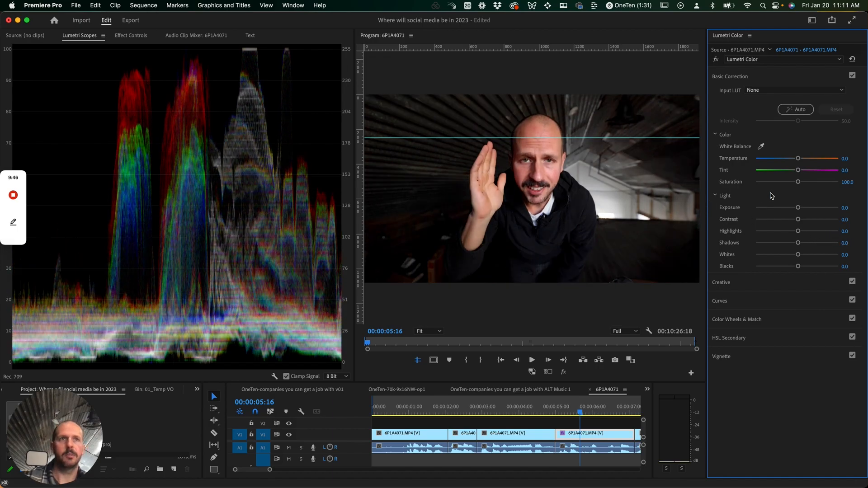
pyautogui.moveTo(798, 207); pyautogui.dragTo(801, 210)
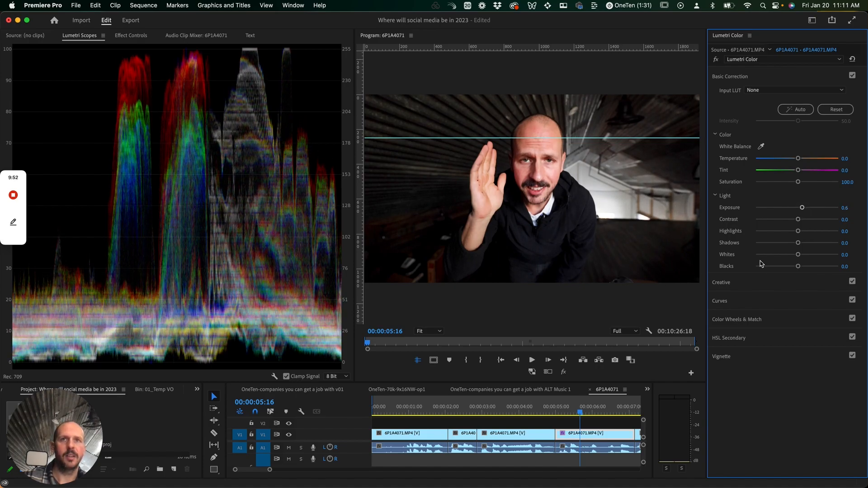
pyautogui.moveTo(798, 243); pyautogui.dragTo(809, 244)
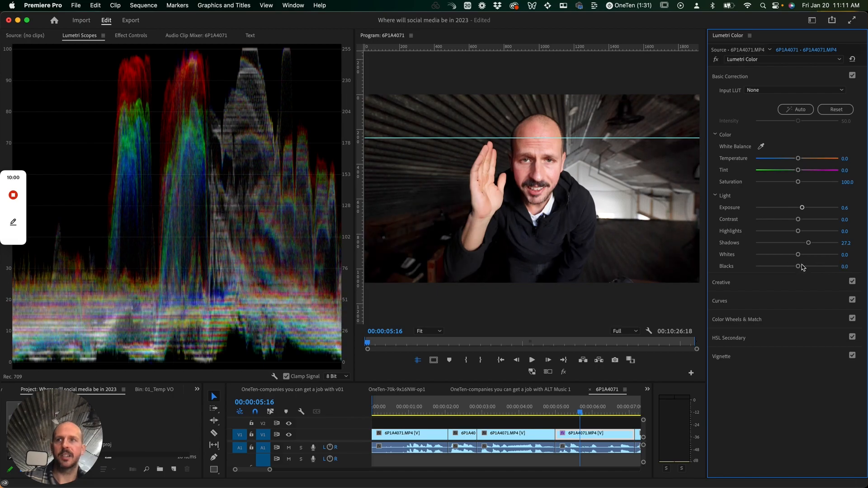
# Set the clip's Blacks to 2.0 and compare the image with Basic Correction off and on.
pyautogui.moveTo(798, 266); pyautogui.dragTo(800, 266)
pyautogui.click(843, 267)
pyautogui.write('3')
pyautogui.press('Return')
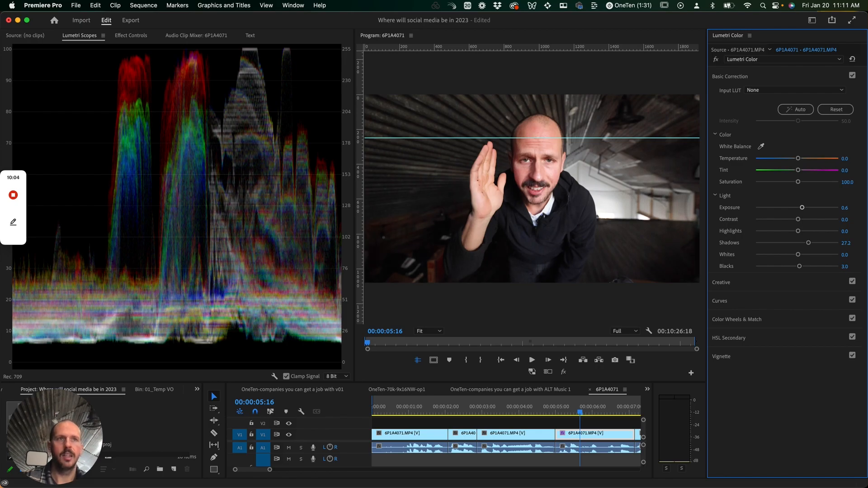
pyautogui.click(844, 267)
pyautogui.write('2')
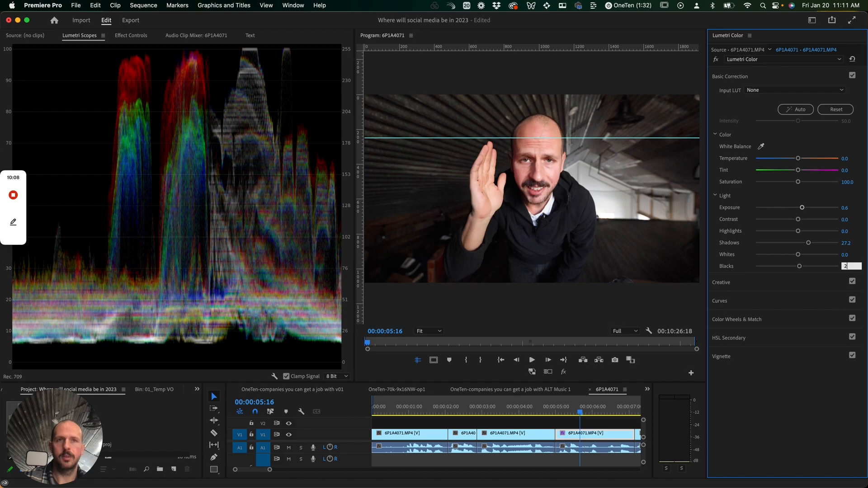
pyautogui.press('Return')
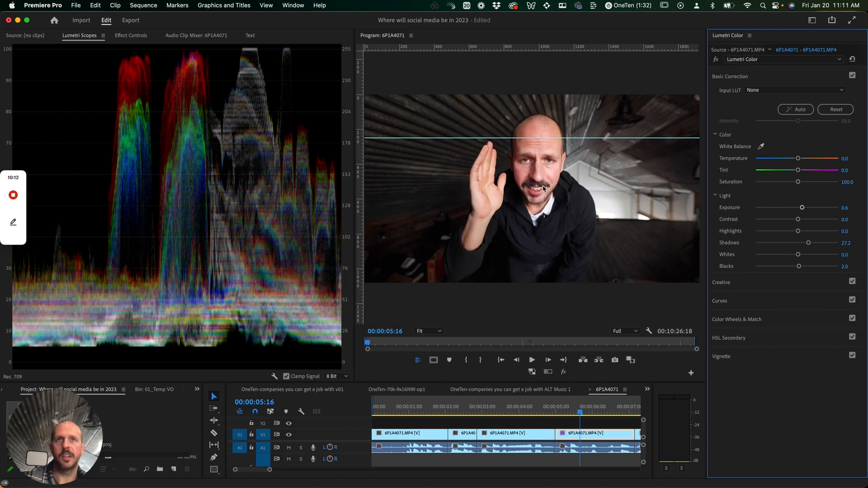
pyautogui.click(852, 76)
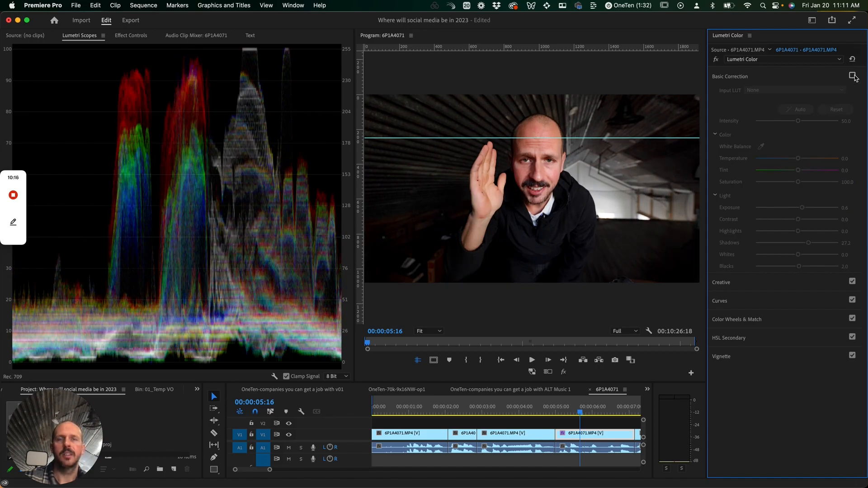
pyautogui.click(852, 76)
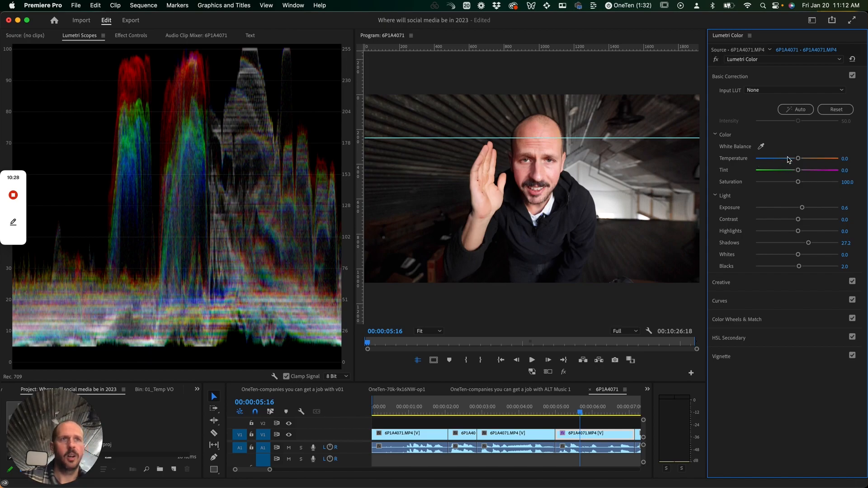
# Warm the clip to Temperature 10.9 and check it against the image without Basic Correction.
pyautogui.moveTo(801, 160); pyautogui.dragTo(802, 161)
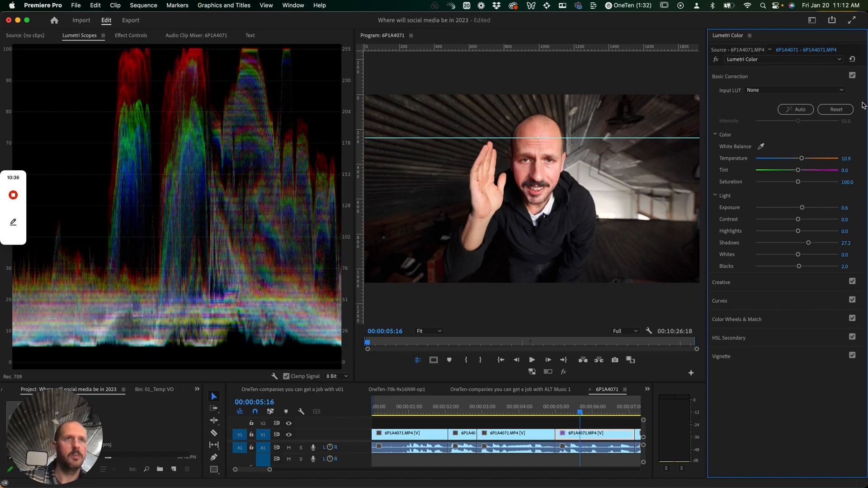
pyautogui.click(852, 75)
pyautogui.click(852, 76)
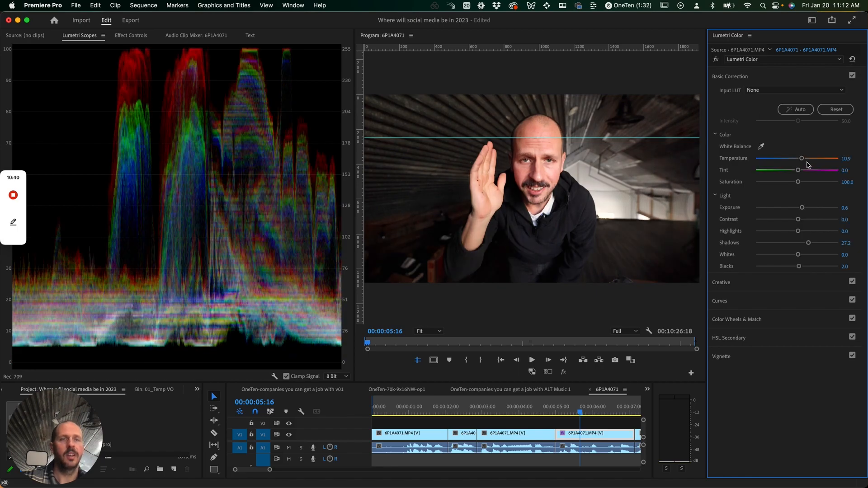
# Add one highlight point and one shadow point to the white master line of the RGB curve.
pyautogui.click(726, 300)
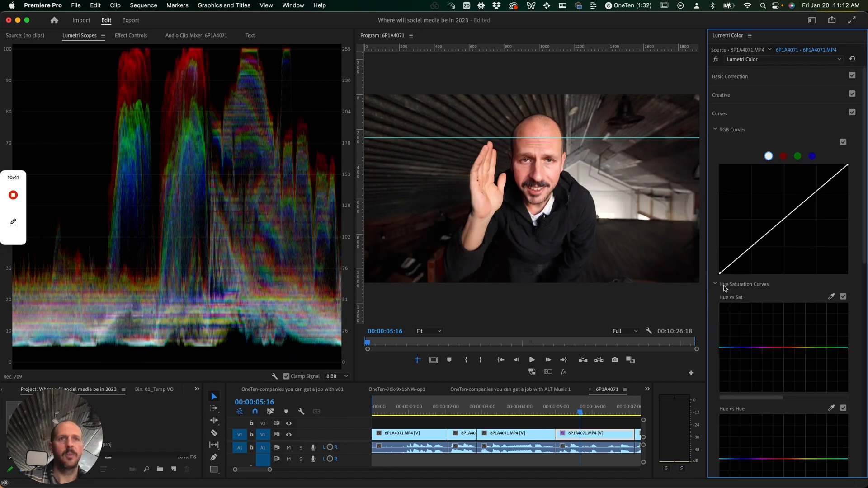
pyautogui.click(741, 111)
pyautogui.click(730, 76)
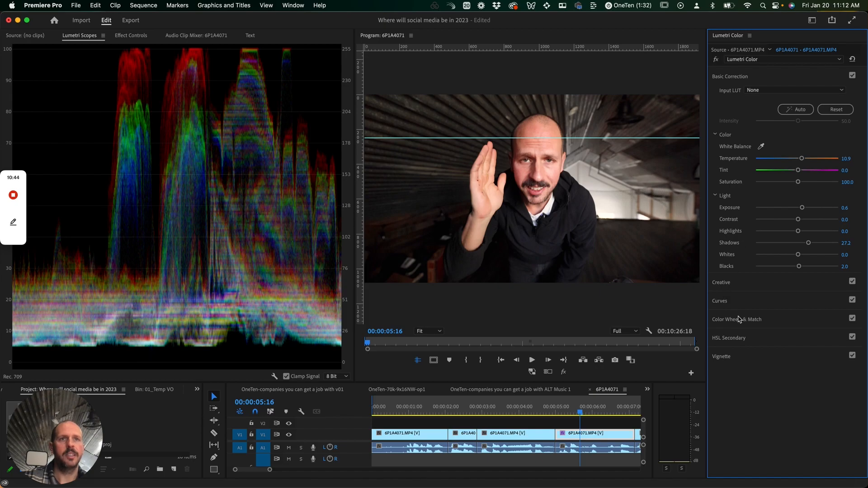
pyautogui.click(729, 302)
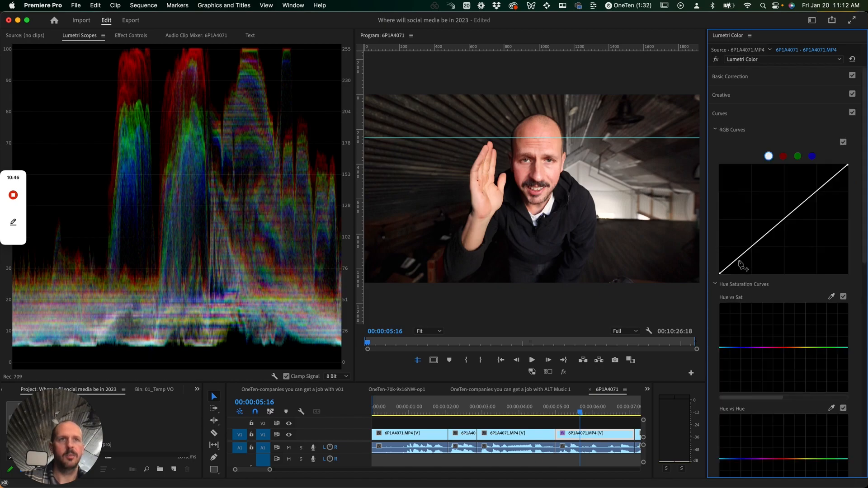
pyautogui.click(804, 201)
pyautogui.click(744, 252)
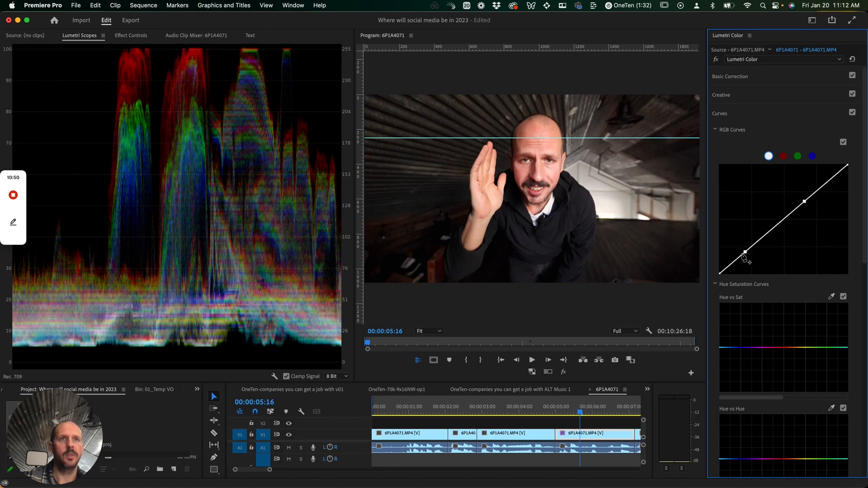
# Try a gentle S-curve by lowering the shadow point and raising the highlight point, undo both moves and return to Basic Correction.
pyautogui.moveTo(744, 256); pyautogui.dragTo(746, 252)
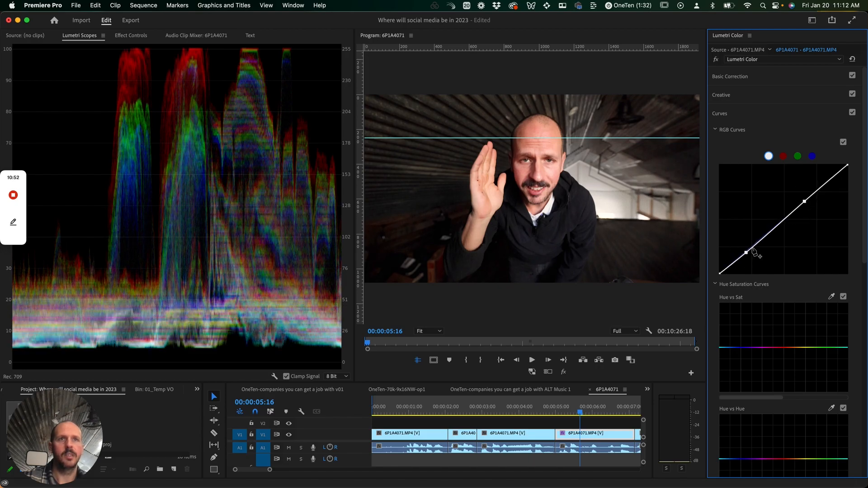
pyautogui.moveTo(804, 202); pyautogui.dragTo(802, 198)
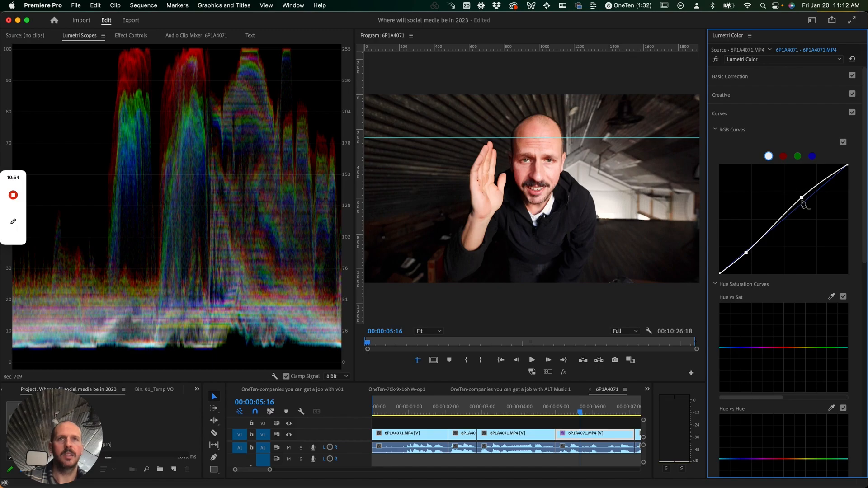
pyautogui.press('super+z')
pyautogui.press('super+z')
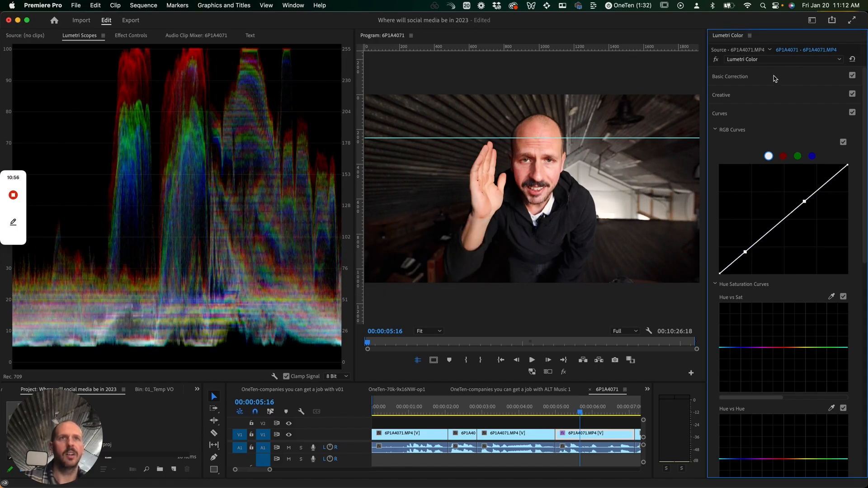
pyautogui.click(752, 78)
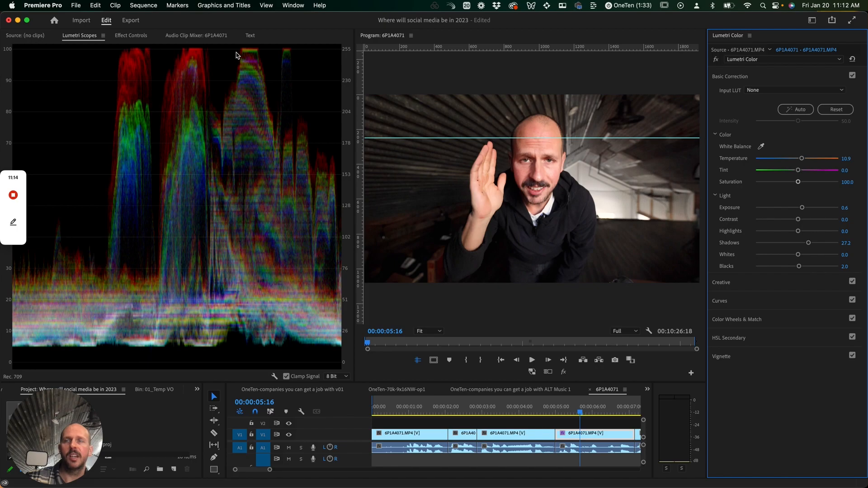
# Try a higher Exposure and Blacks at -100.0 on the clip, undoing the changes.
pyautogui.moveTo(802, 209)
pyautogui.mouseDown()
pyautogui.moveTo(865, 214)
pyautogui.moveTo(813, 214)
pyautogui.mouseUp()
pyautogui.press('super+z')
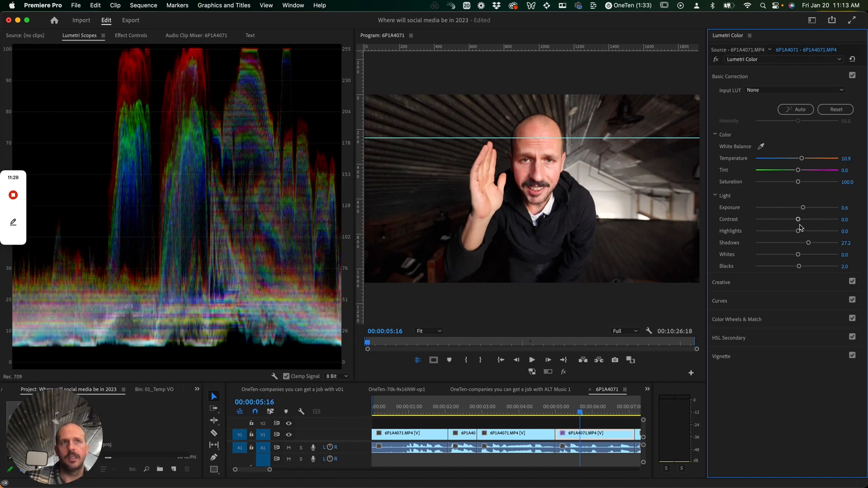
pyautogui.moveTo(799, 266); pyautogui.dragTo(798, 267)
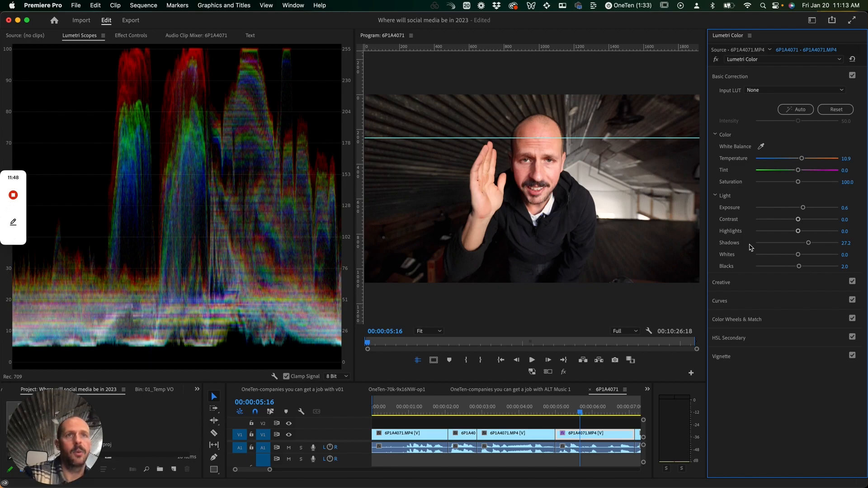
pyautogui.moveTo(798, 266); pyautogui.dragTo(751, 268)
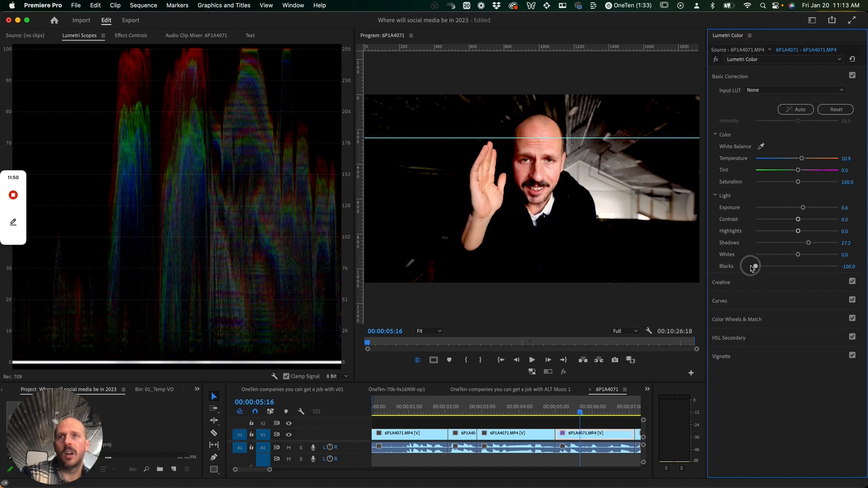
pyautogui.press('super+z')
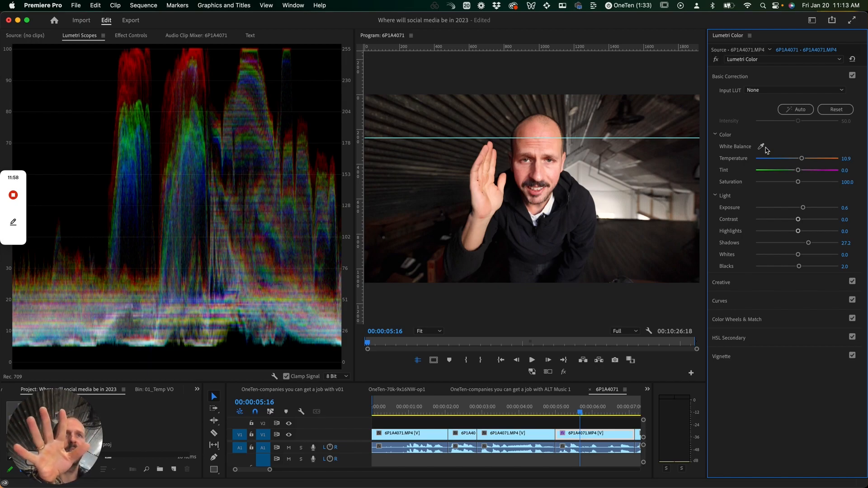
# Resample the white balance from the white shirt collar for Temperature 10.2 and Tint -0.3, and move the playhead to 00:00:05:10.
pyautogui.click(557, 202)
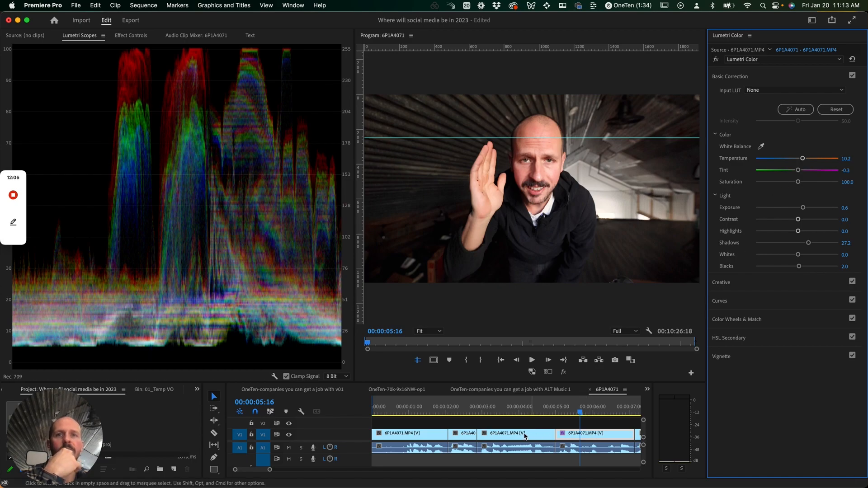
pyautogui.moveTo(523, 413); pyautogui.dragTo(571, 412)
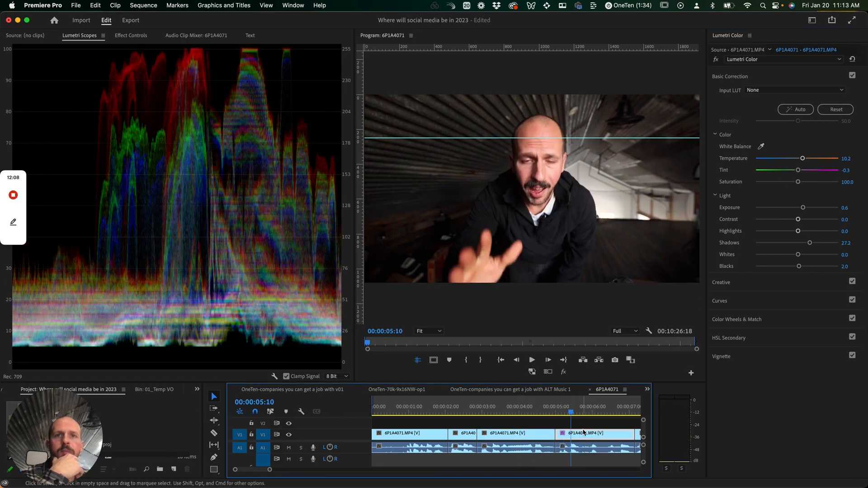
# Try the ALEXA_Default_LogC2Rec709 input LUT on the clip and undo it.
pyautogui.click(766, 91)
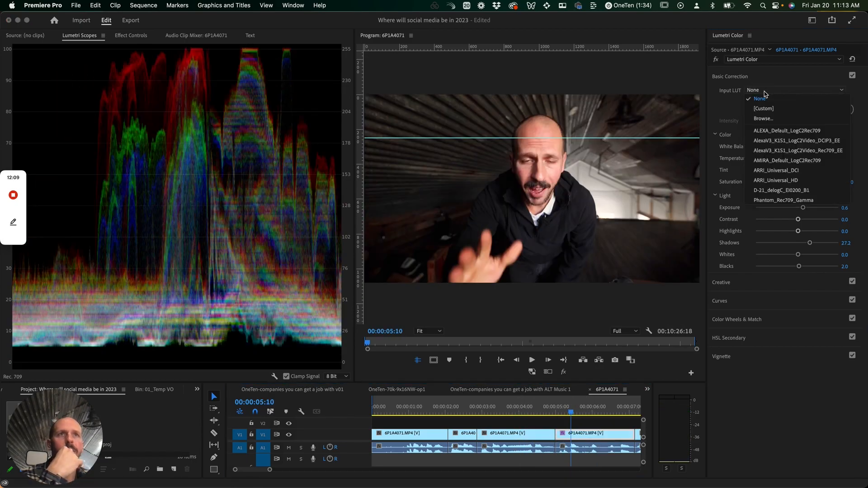
pyautogui.click(785, 131)
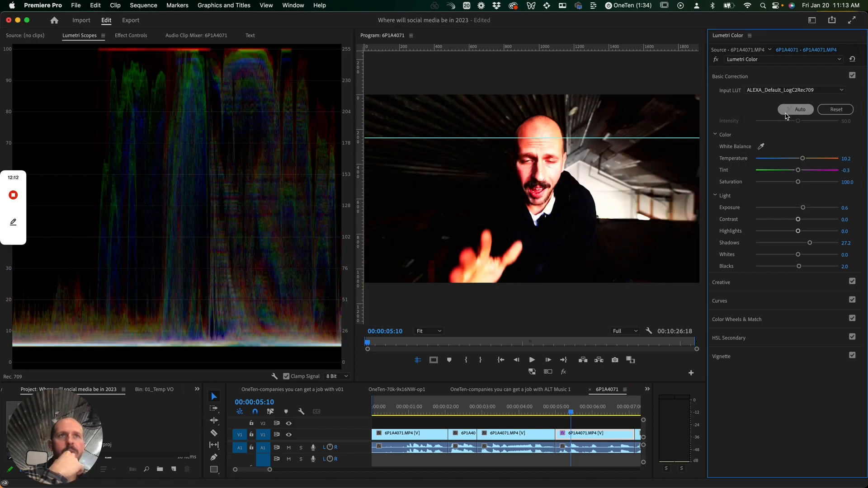
pyautogui.press('super+z')
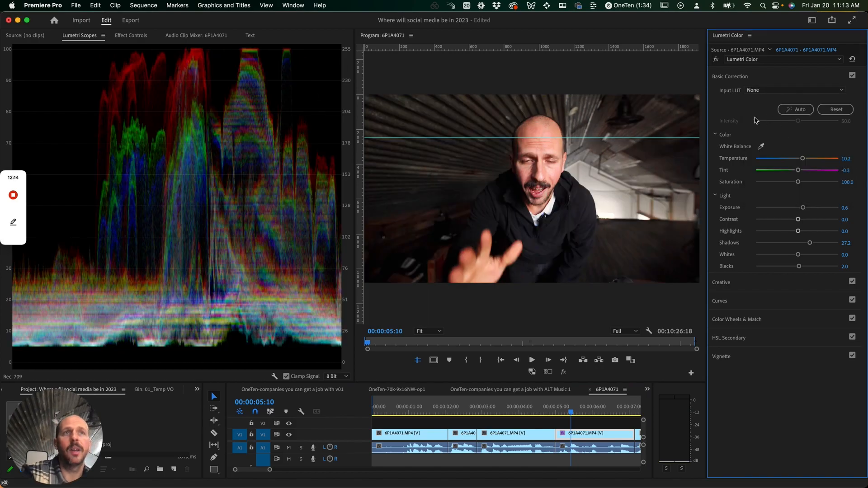
# Move along the timeline to the ungraded clip 6P1A4076.MP4 and park the playhead at 00:01:15:06.
pyautogui.click(424, 412)
pyautogui.moveTo(428, 412); pyautogui.dragTo(582, 423)
pyautogui.hscroll(10, 579, 425)
pyautogui.moveTo(274, 472); pyautogui.dragTo(360, 470)
pyautogui.click(551, 409)
pyautogui.moveTo(553, 407); pyautogui.dragTo(569, 418)
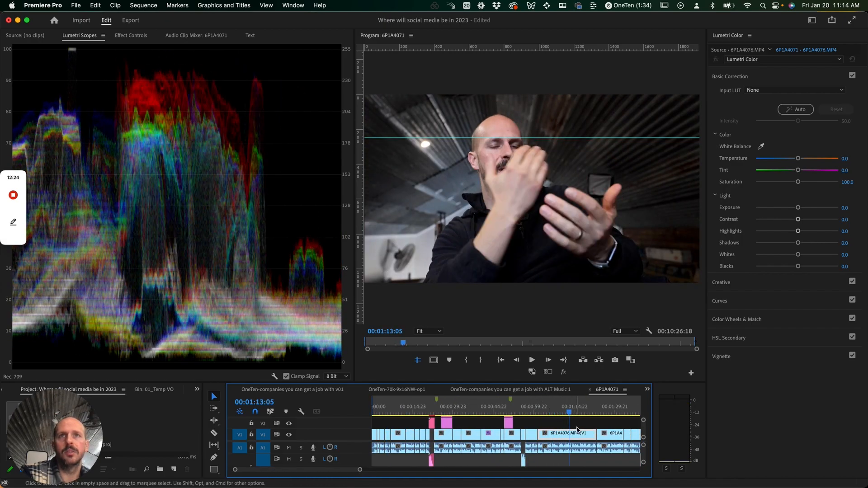
pyautogui.click(574, 409)
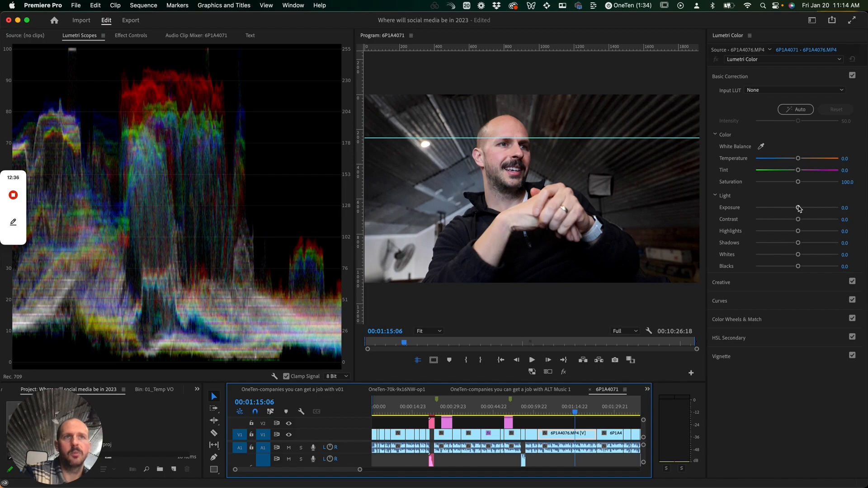
# Brighten 6P1A4076.MP4 with Exposure 0.3, Highlights 26.1, Shadows 17.4 and Whites 6.5.
pyautogui.moveTo(798, 209); pyautogui.dragTo(799, 208)
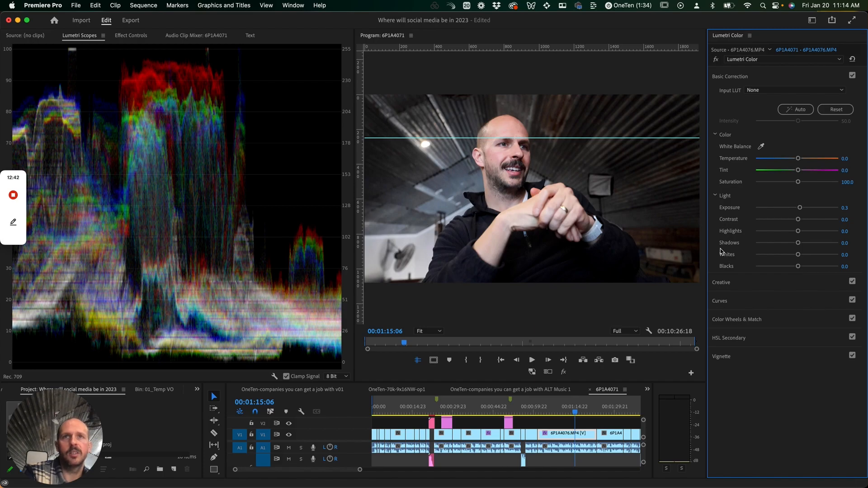
pyautogui.moveTo(798, 231)
pyautogui.mouseDown()
pyautogui.moveTo(817, 231)
pyautogui.moveTo(796, 232)
pyautogui.moveTo(808, 233)
pyautogui.mouseUp()
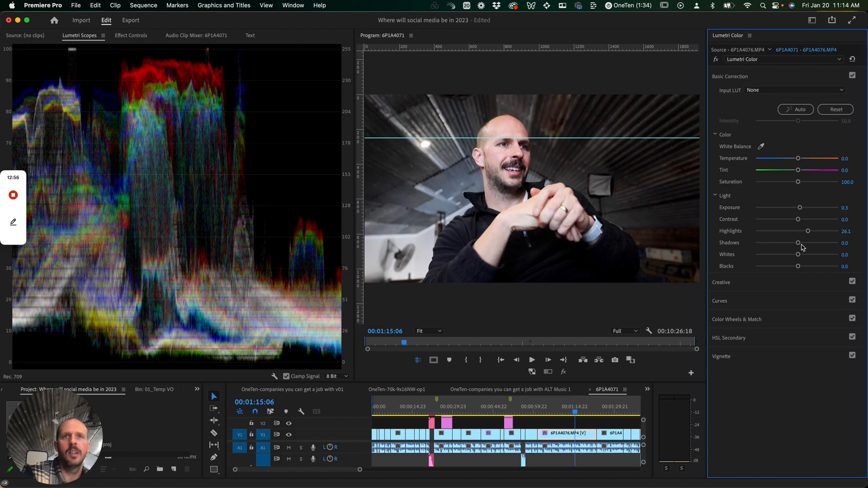
pyautogui.moveTo(798, 266); pyautogui.dragTo(804, 246)
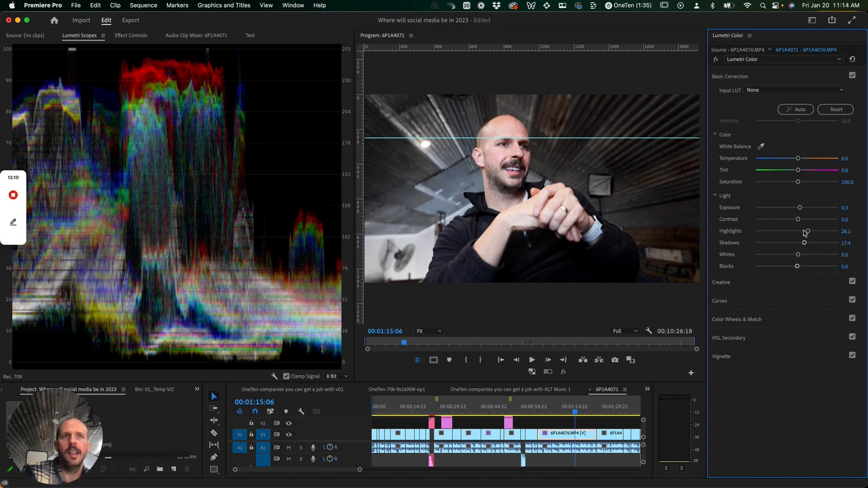
pyautogui.moveTo(798, 255); pyautogui.dragTo(800, 256)
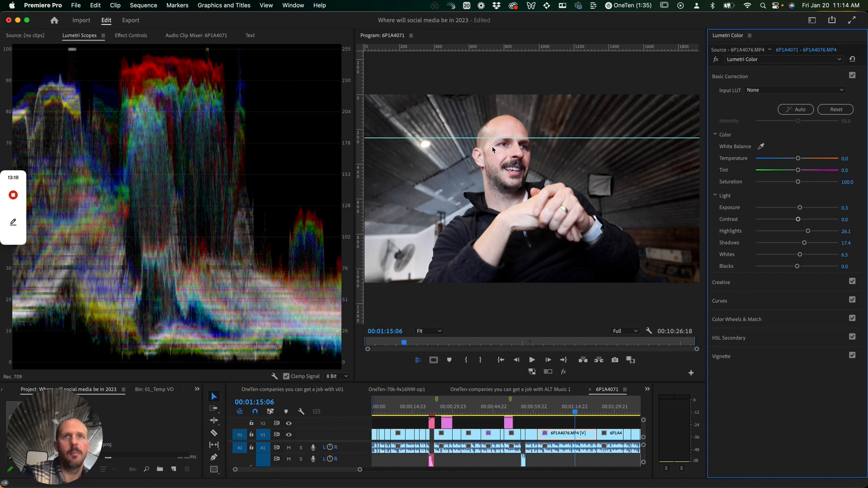
# Warm the clip to Temperature 9.8 with Tint at 0.0, and try Temperature 25.0 at 00:01:13:22, undoing that change.
pyautogui.moveTo(798, 159); pyautogui.dragTo(796, 173)
pyautogui.doubleClick(796, 171)
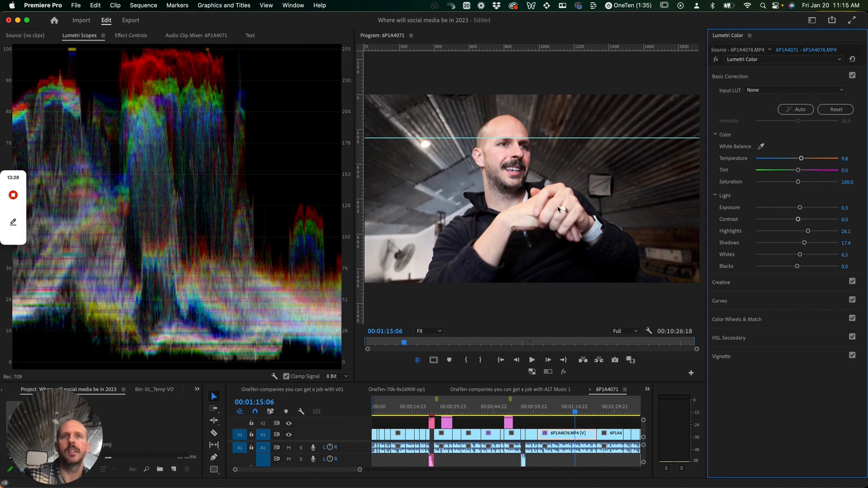
pyautogui.moveTo(575, 412); pyautogui.dragTo(571, 412)
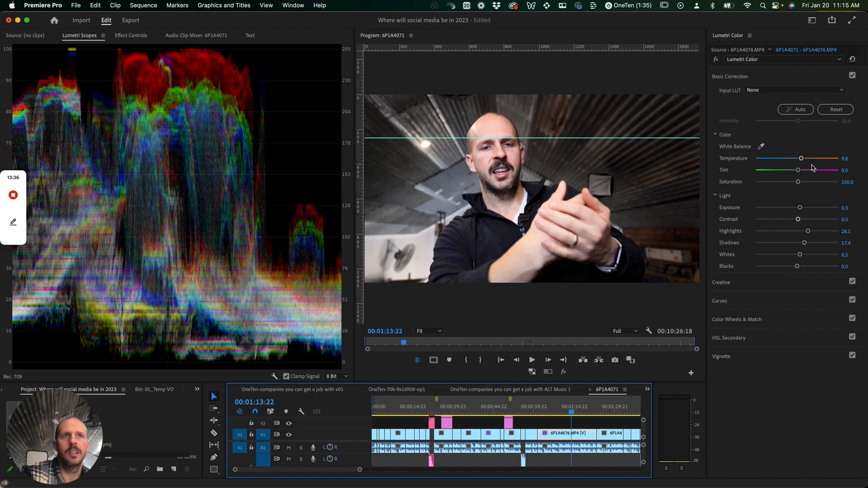
pyautogui.moveTo(805, 162); pyautogui.dragTo(808, 162)
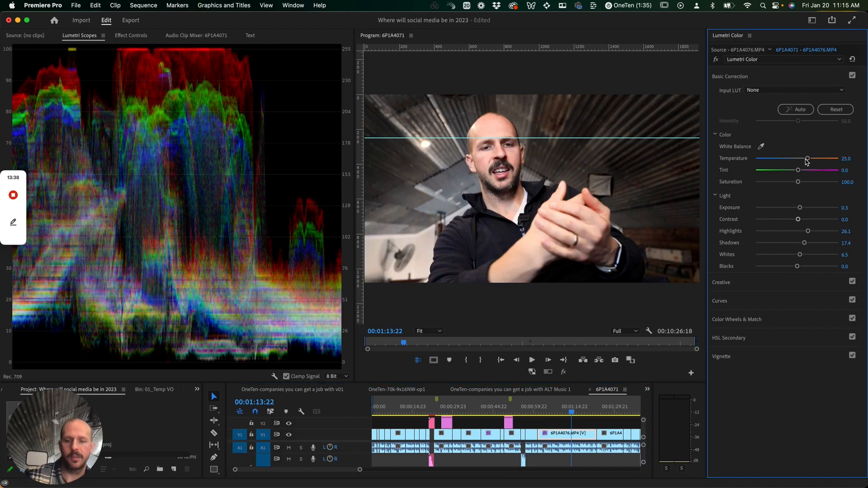
pyautogui.press('super+z')
# Raise the clip's Saturation to 105.0 and on to 120.7.
pyautogui.click(850, 180)
pyautogui.write('1')
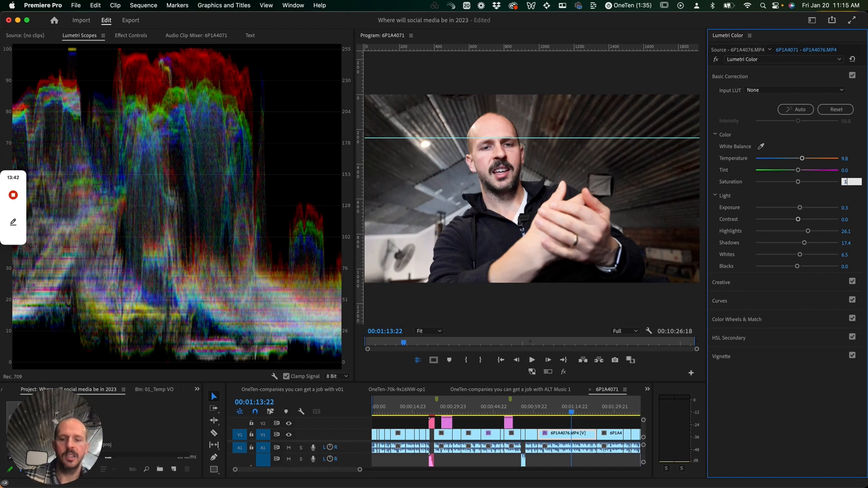
pyautogui.write('05')
pyautogui.press('Return')
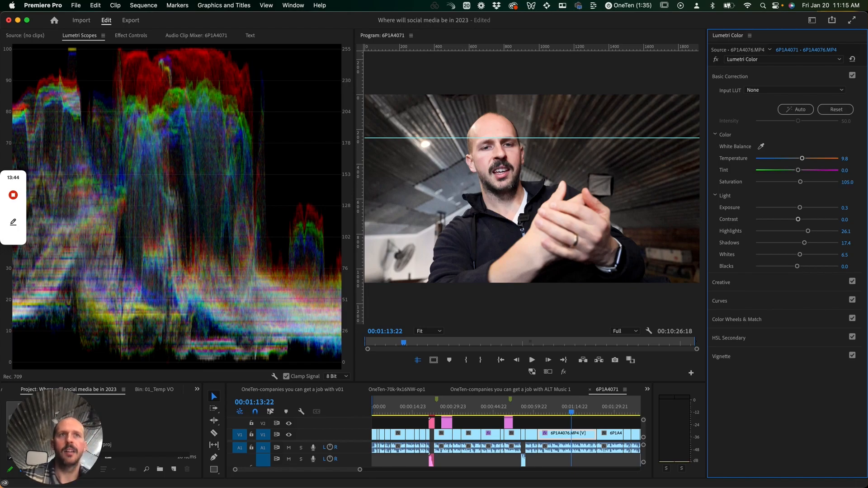
pyautogui.moveTo(801, 182); pyautogui.dragTo(804, 188)
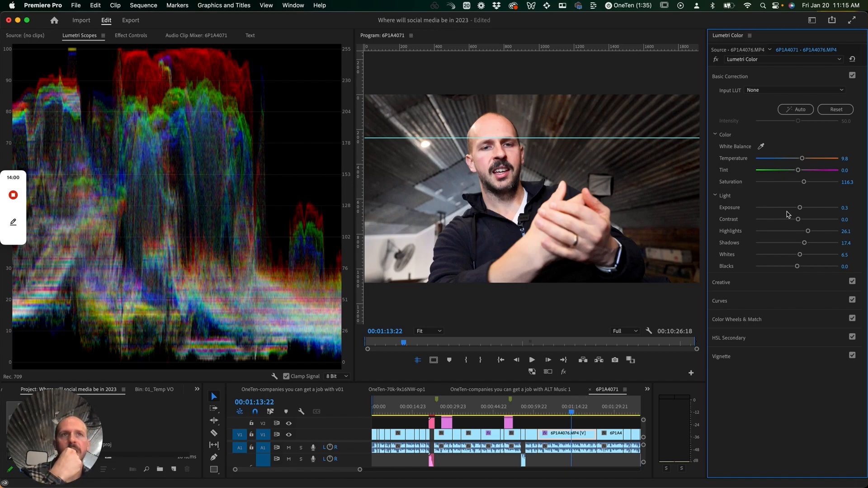
pyautogui.moveTo(804, 182)
pyautogui.mouseDown()
pyautogui.moveTo(829, 182)
pyautogui.moveTo(806, 185)
pyautogui.mouseUp()
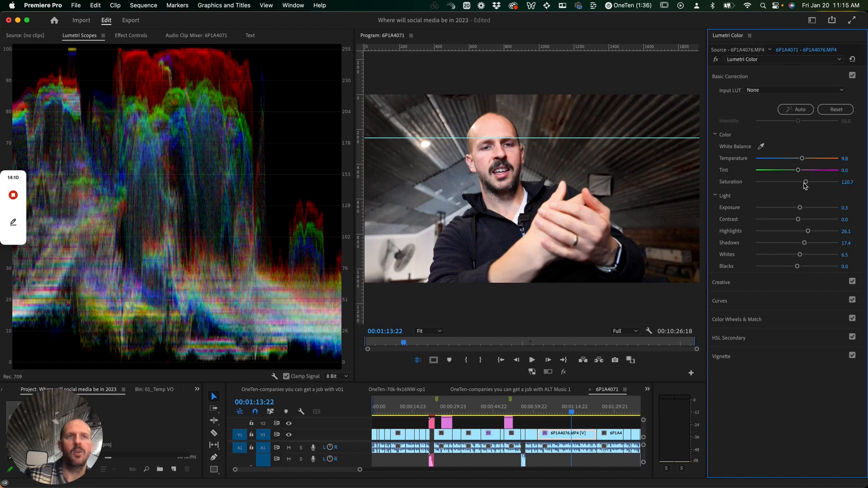
# Scrub through the graded clip and move the playhead to 00:03:44:01 on clip 6P1A4079.MP4.
pyautogui.click(554, 409)
pyautogui.moveTo(571, 406); pyautogui.dragTo(581, 405)
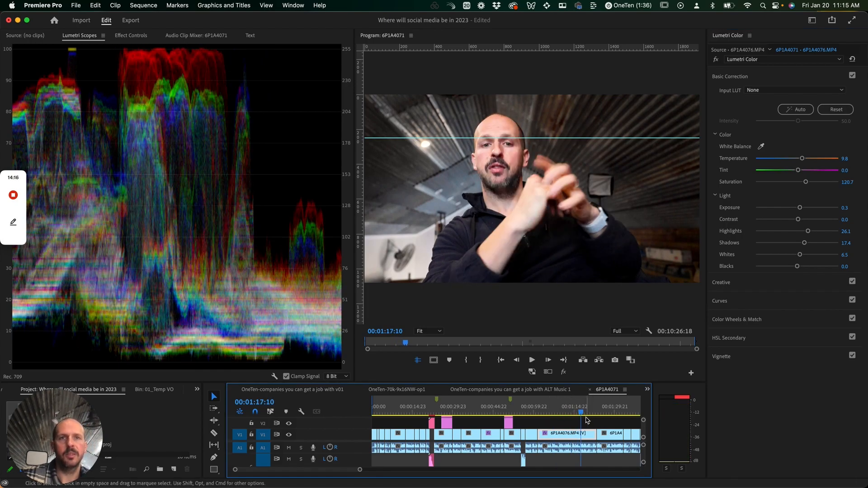
pyautogui.click(590, 421)
pyautogui.hscroll(5, 624, 429)
pyautogui.hscroll(5, 625, 431)
pyautogui.moveTo(538, 407); pyautogui.dragTo(515, 420)
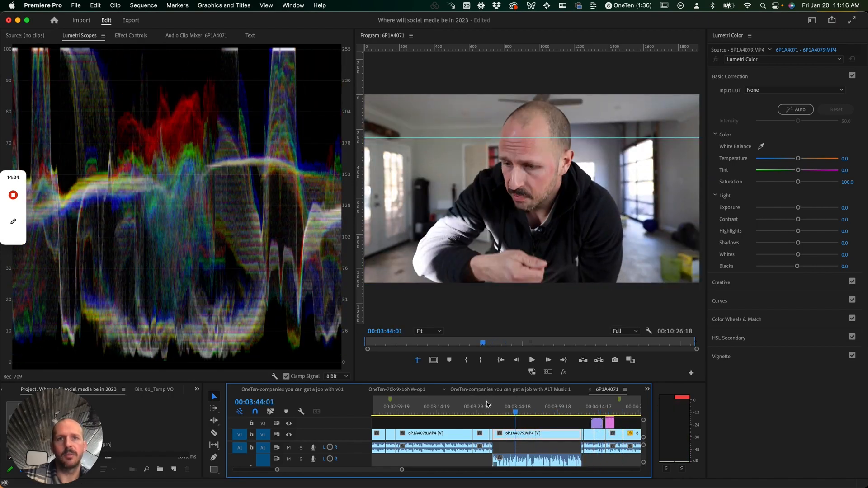
# Play the 6P1A4071 sequence briefly and move the playhead back to 00:03:11:01 on clip 6P1A4078.MP4.
pyautogui.click(506, 389)
pyautogui.click(607, 391)
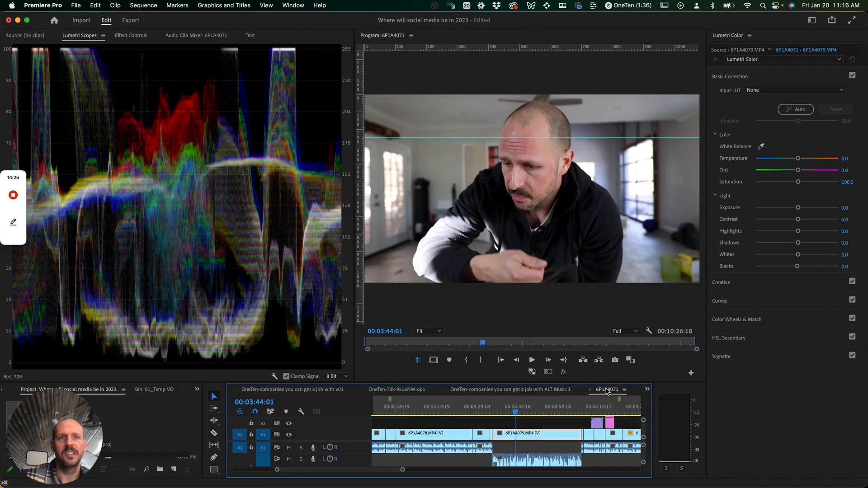
pyautogui.press('space')
pyautogui.click(488, 413)
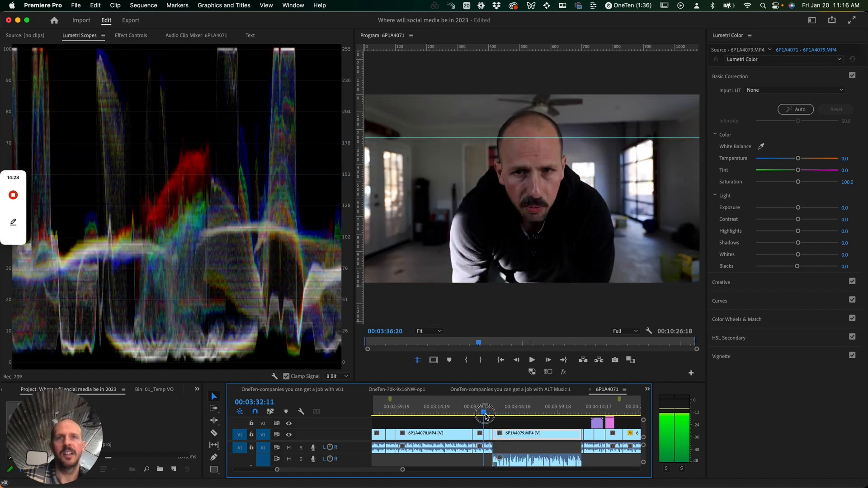
pyautogui.moveTo(488, 418); pyautogui.dragTo(427, 445)
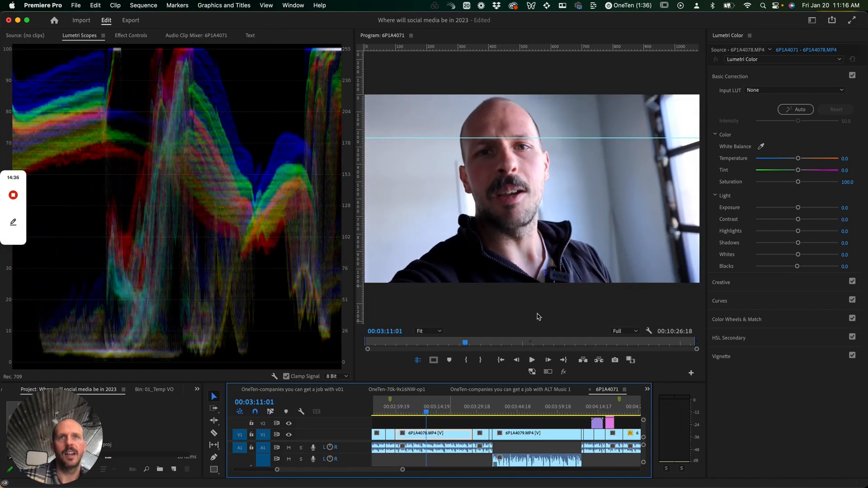
# Try Temperature 23.9 on 6P1A4078.MP4, and sample the white balance from the pale wall for Temperature 21.8 and Tint 0.5.
pyautogui.moveTo(797, 158)
pyautogui.mouseDown()
pyautogui.moveTo(792, 161)
pyautogui.moveTo(801, 159)
pyautogui.mouseUp()
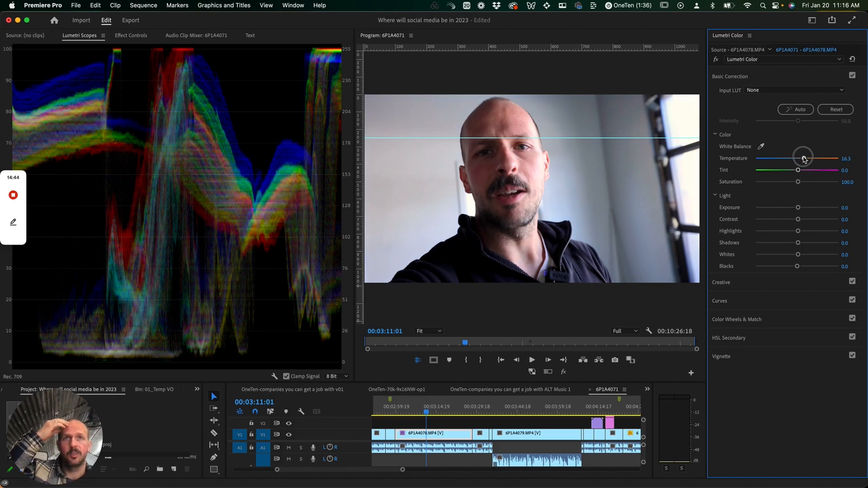
pyautogui.moveTo(801, 159); pyautogui.dragTo(807, 159)
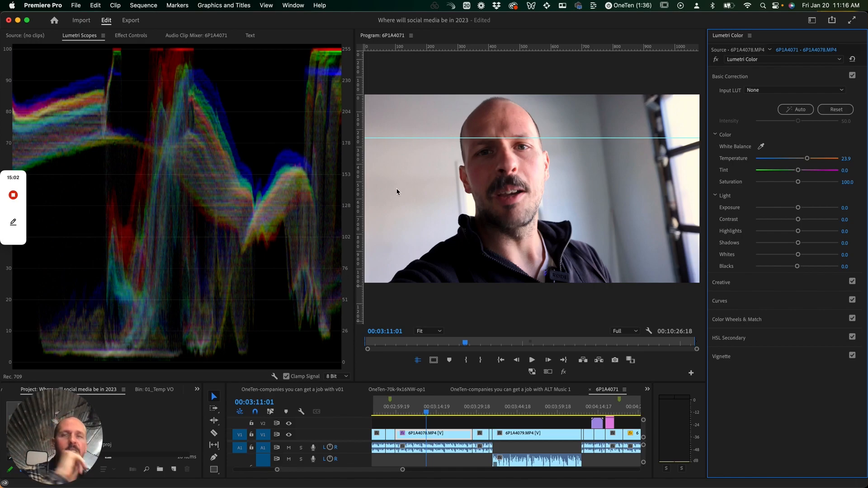
pyautogui.click(761, 146)
pyautogui.click(435, 184)
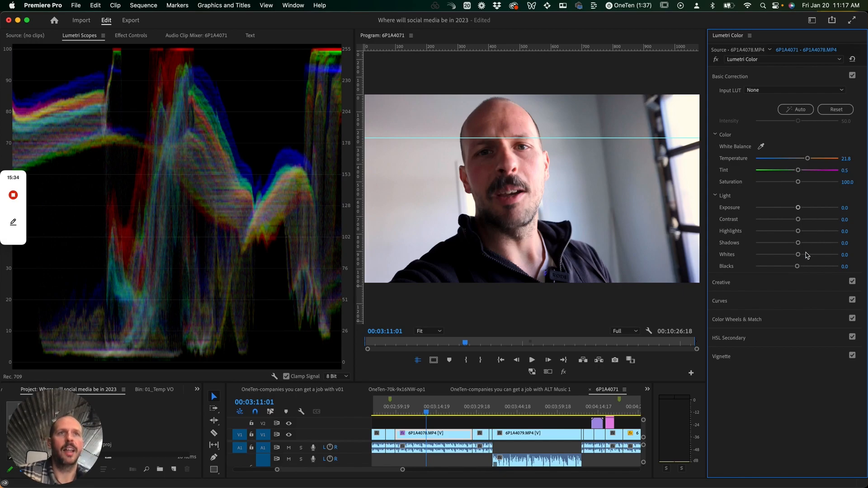
pyautogui.click(758, 319)
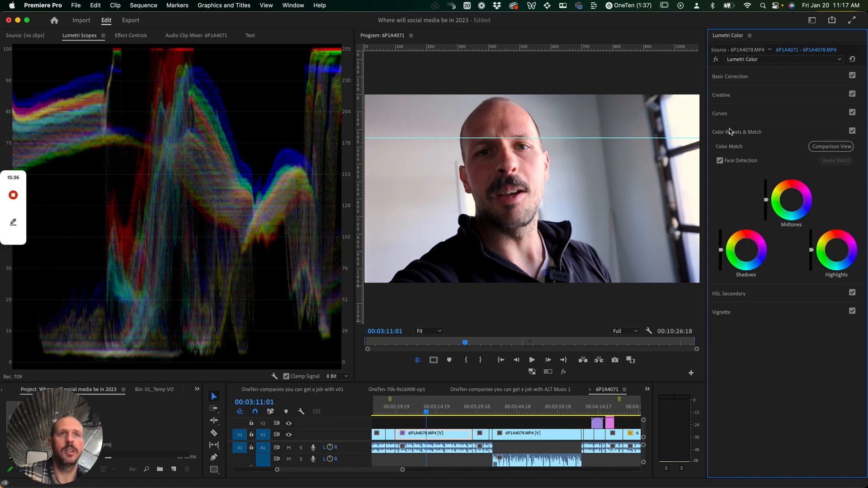
pyautogui.click(737, 95)
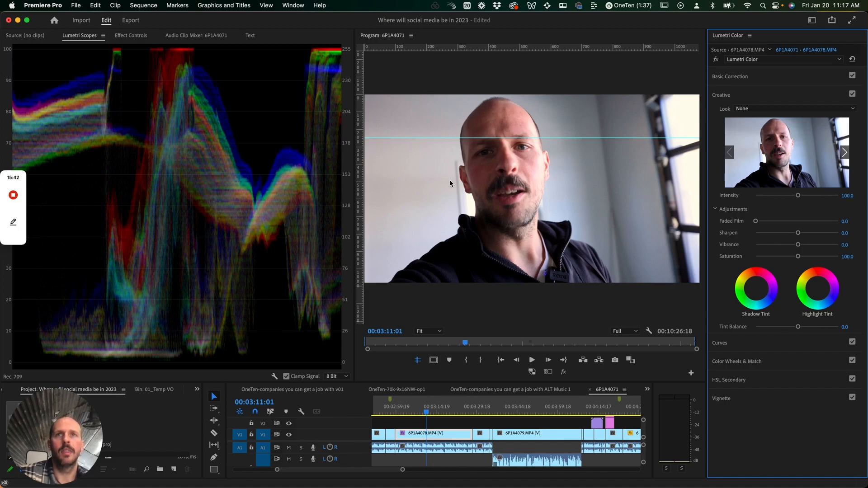
pyautogui.click(761, 78)
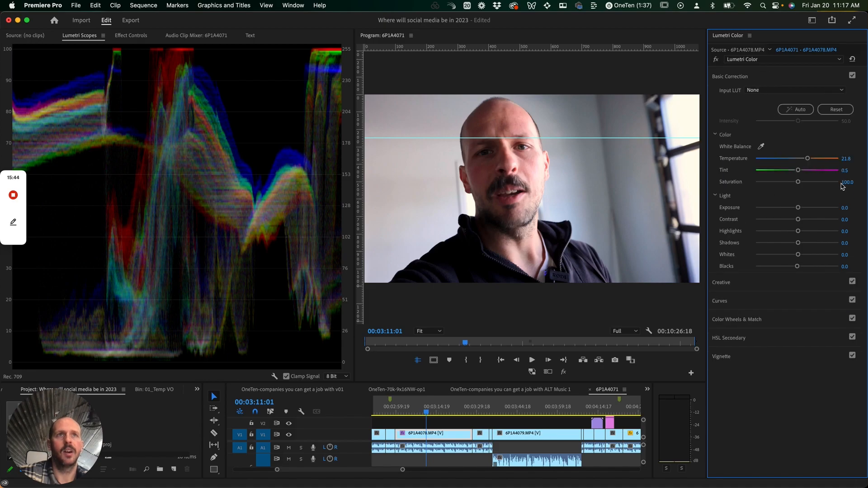
# Copy the Lumetri Color effect from the 6P1A4078.MP4 clip and paste it onto that source's short segment at 00:03:33:03.
pyautogui.click(141, 35)
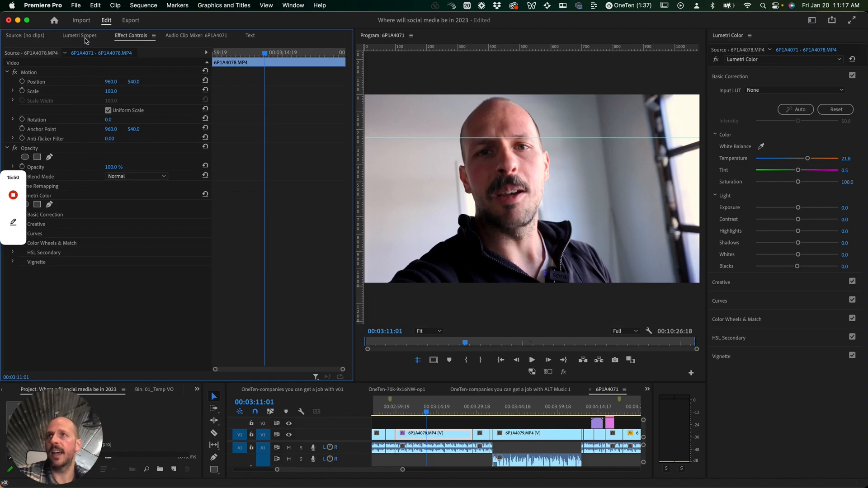
pyautogui.moveTo(169, 23); pyautogui.dragTo(249, 25)
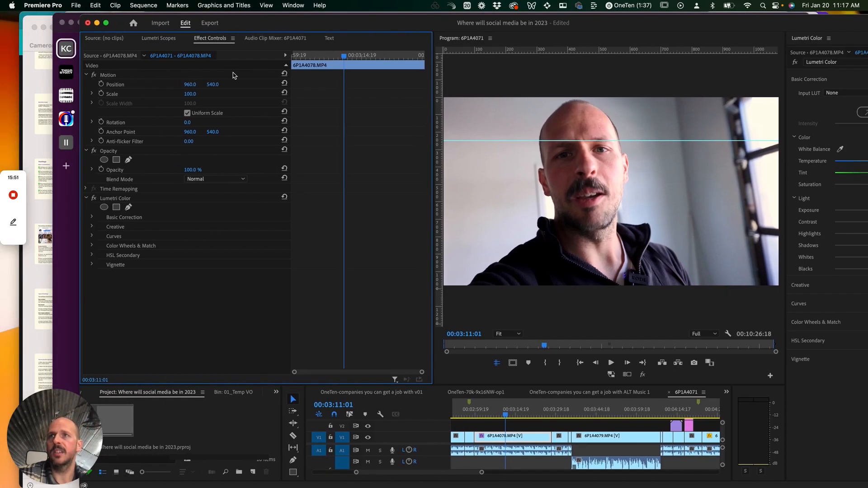
pyautogui.click(117, 198)
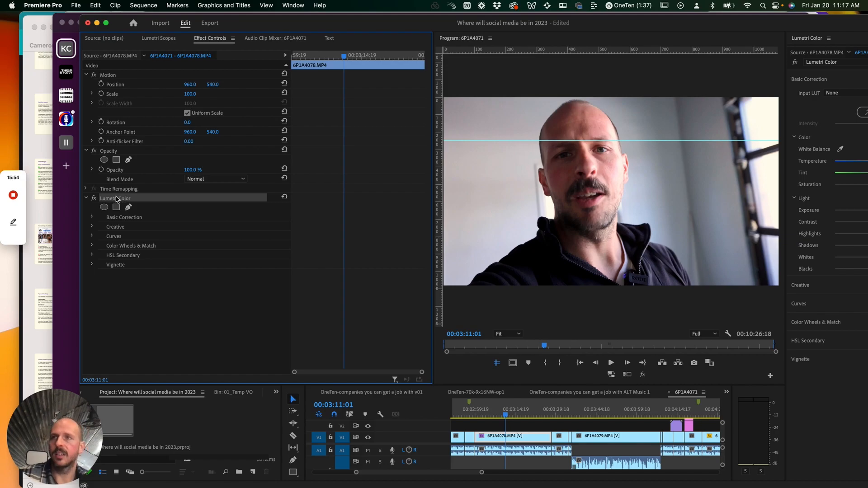
pyautogui.rightClick(117, 199)
pyautogui.click(130, 256)
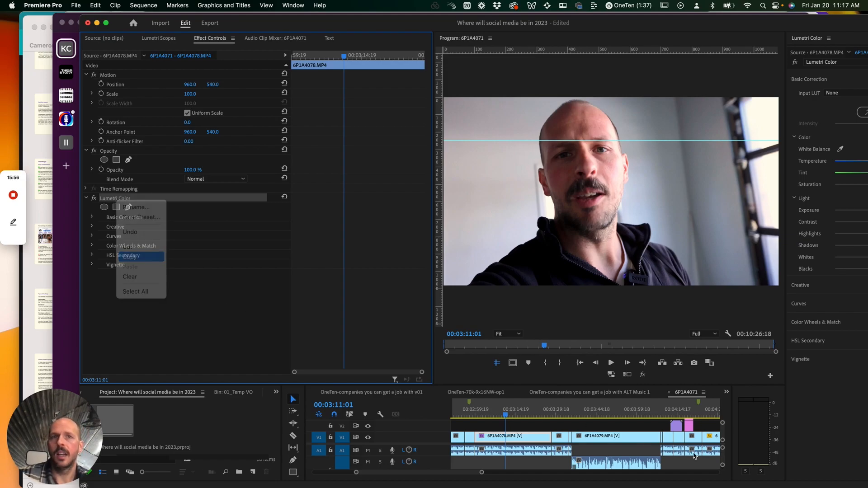
pyautogui.click(530, 410)
pyautogui.click(564, 410)
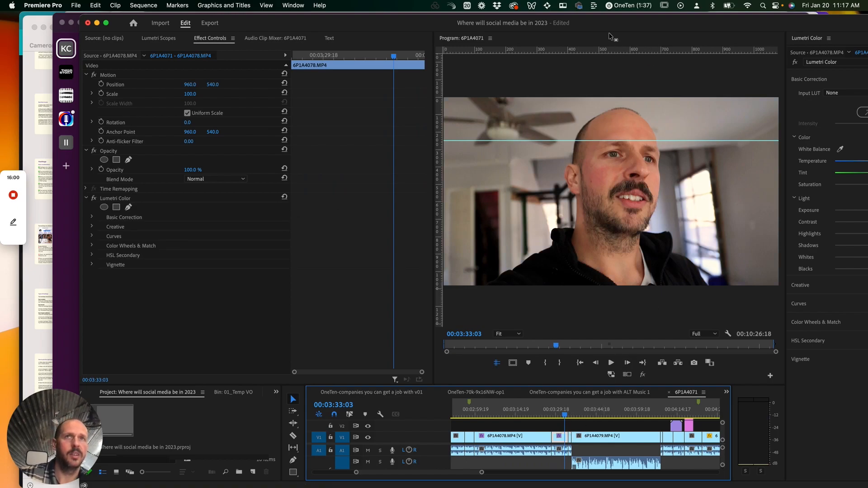
# Set the Exposure of the segment at 00:03:33:03 to 0.8, shifting the program window so the Lumetri sliders are visible.
pyautogui.moveTo(603, 24); pyautogui.dragTo(547, 22)
pyautogui.moveTo(820, 210); pyautogui.dragTo(826, 210)
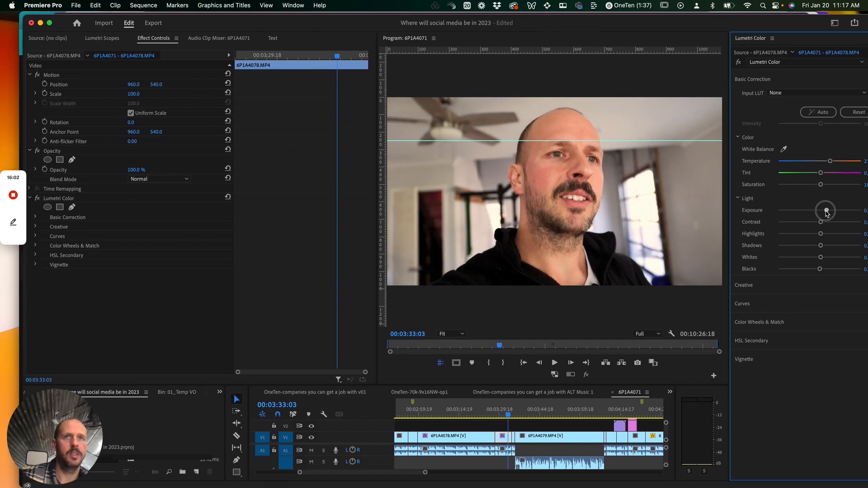
pyautogui.moveTo(575, 23); pyautogui.dragTo(567, 23)
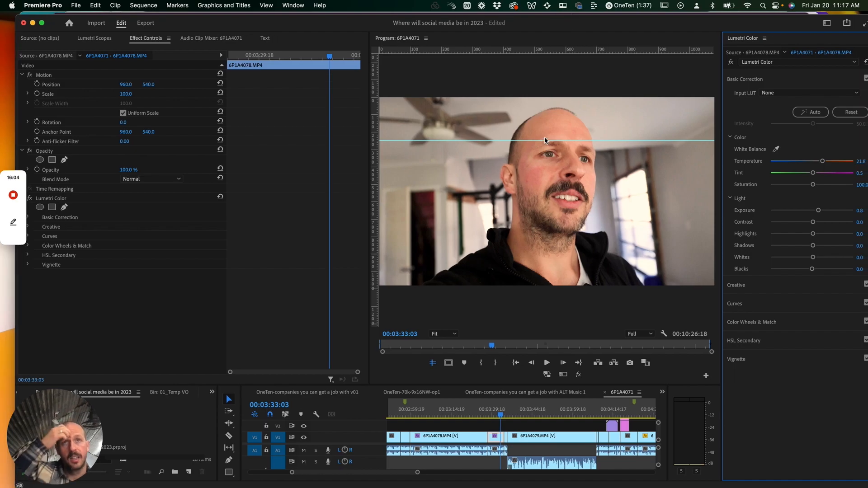